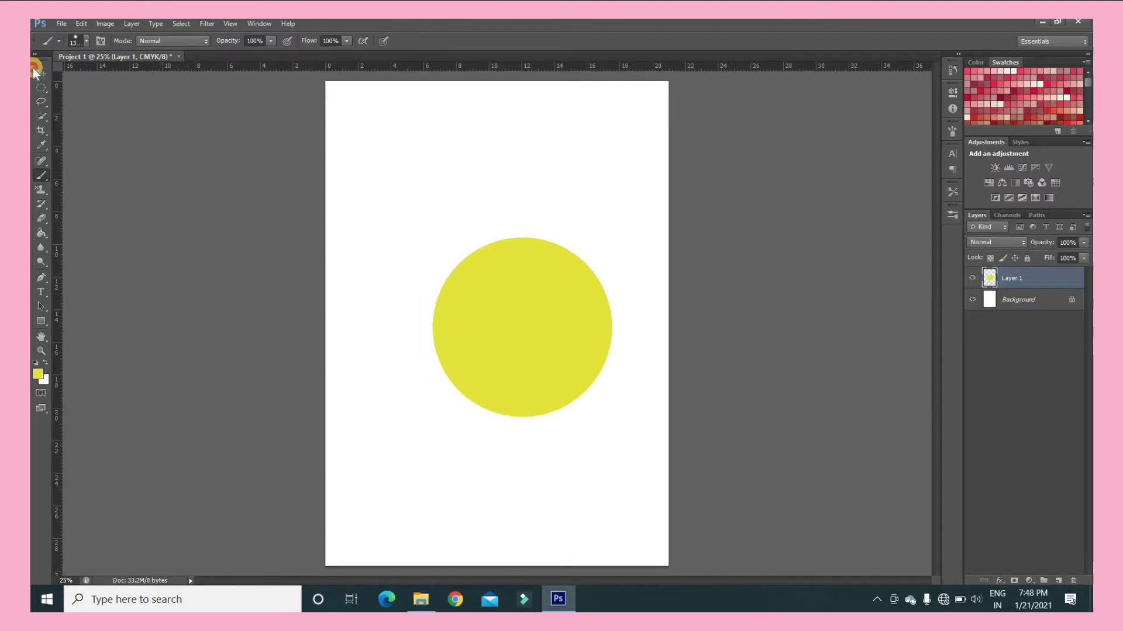
Move the yellow circle slightly up the page with the Move tool
left_click(34, 72)
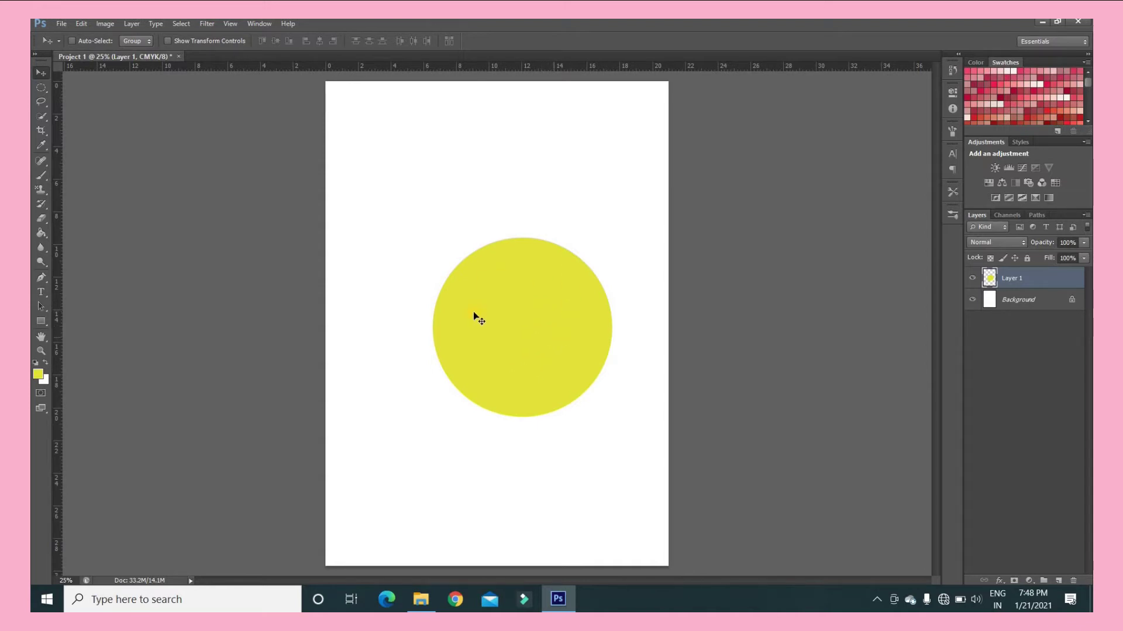
left_click(387, 115)
left_click(543, 347)
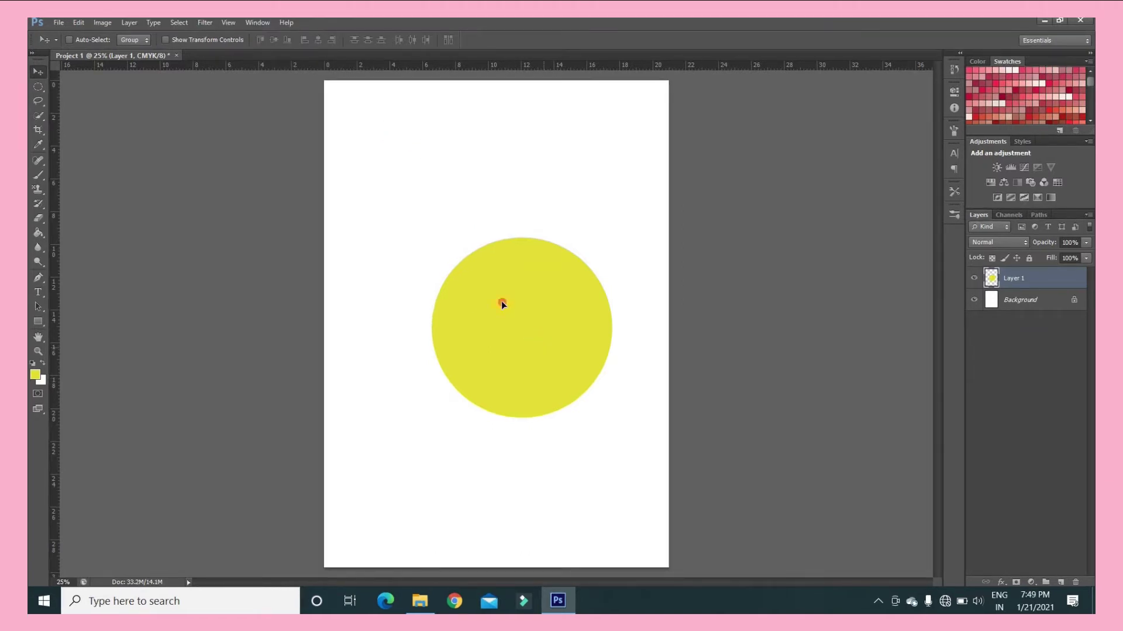
left_click_drag(442, 240, 432, 202)
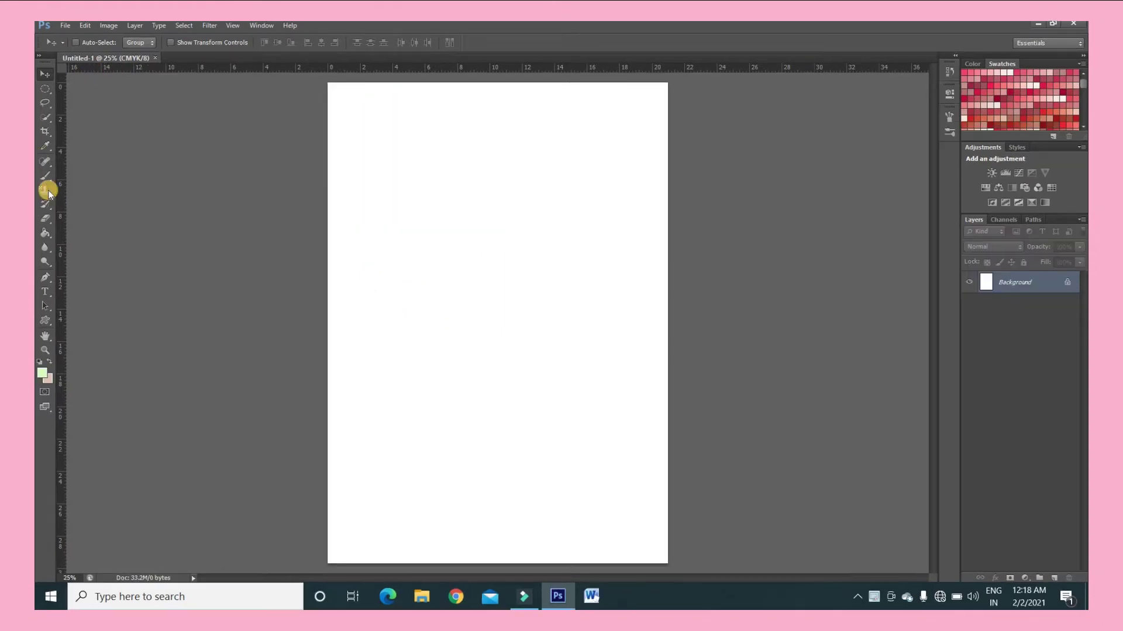
Activate the Brush tool and browse the available brush presets, keeping the 10 px hard round brush
left_click(45, 182)
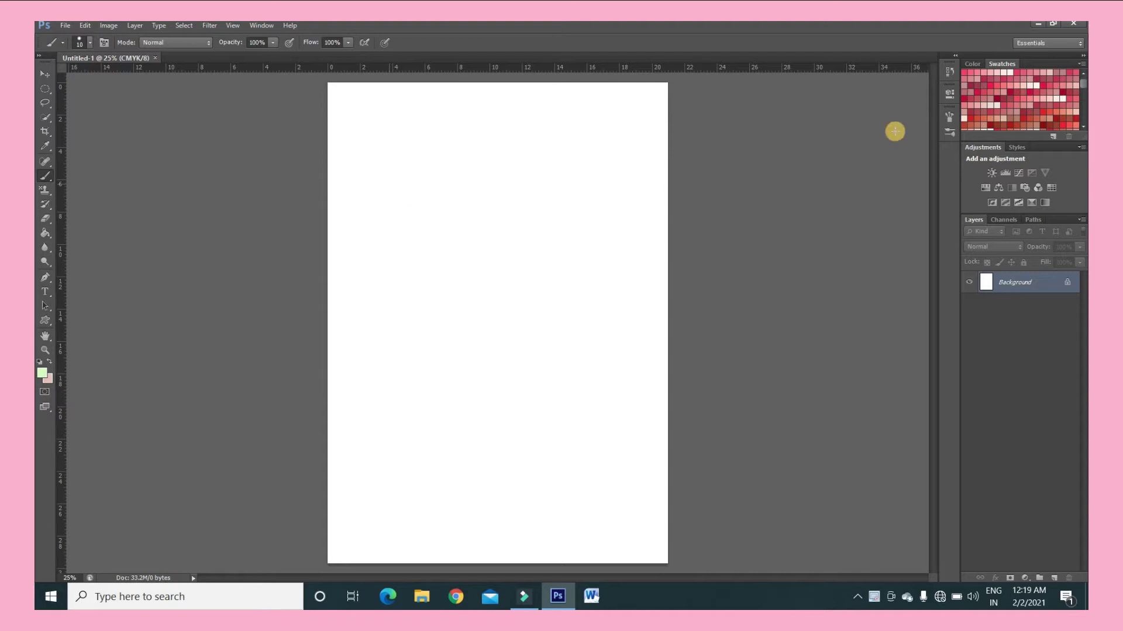
left_click(952, 134)
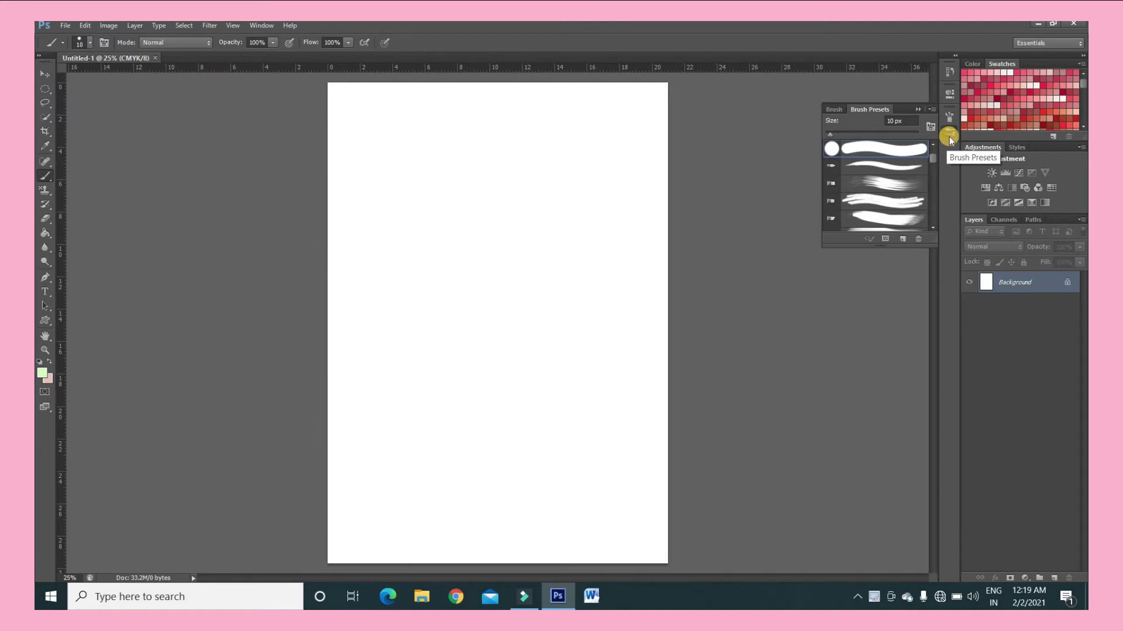
left_click(949, 136)
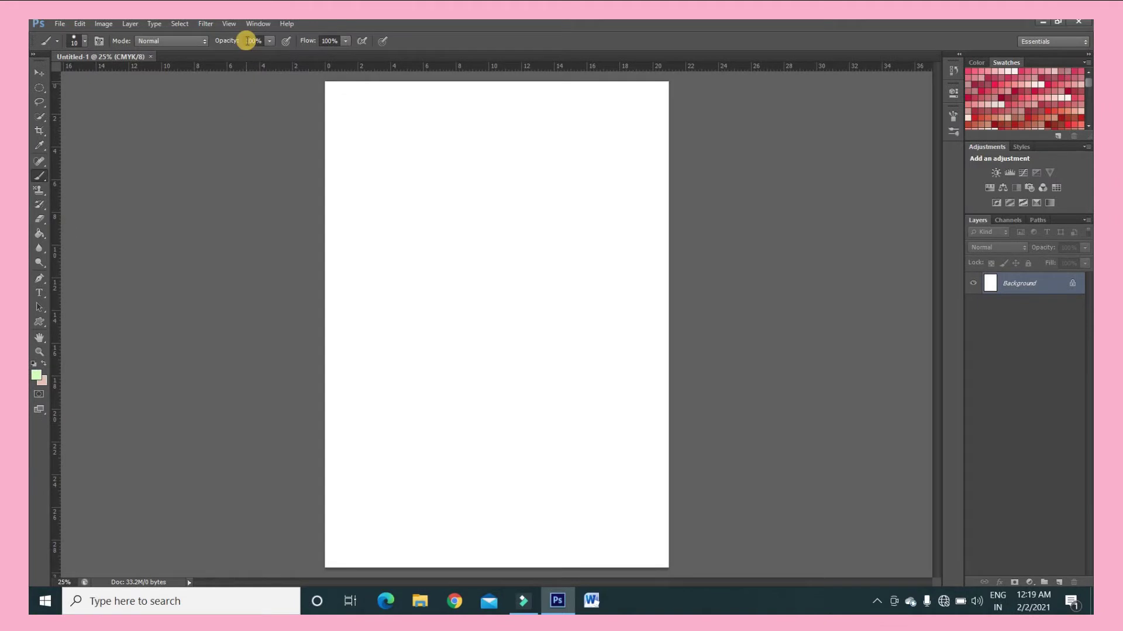
left_click(256, 25)
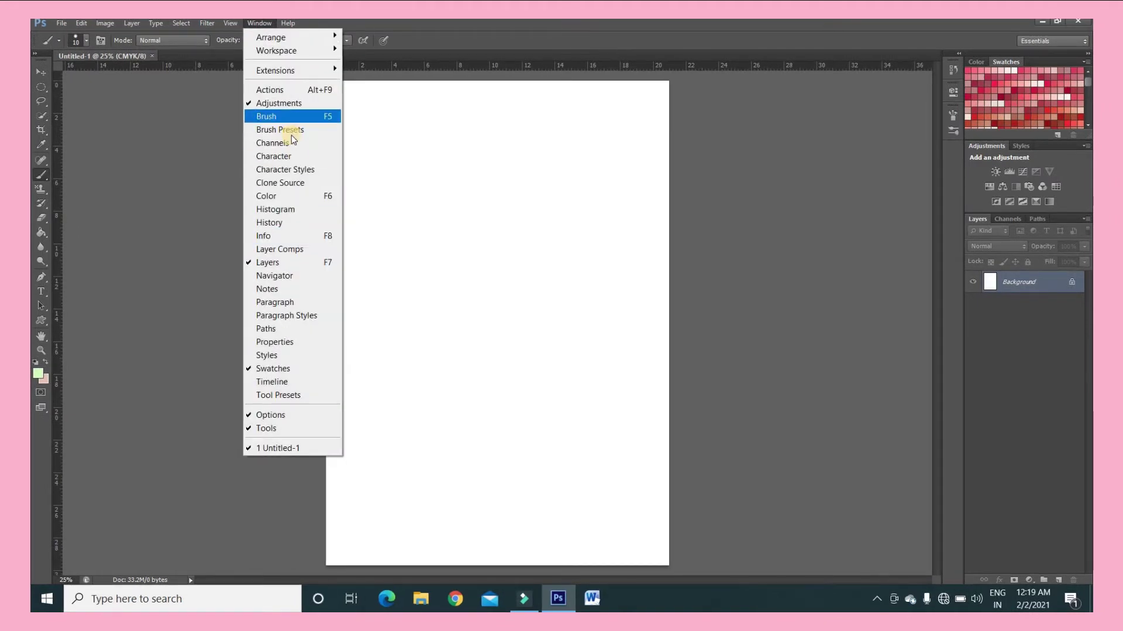
left_click(291, 130)
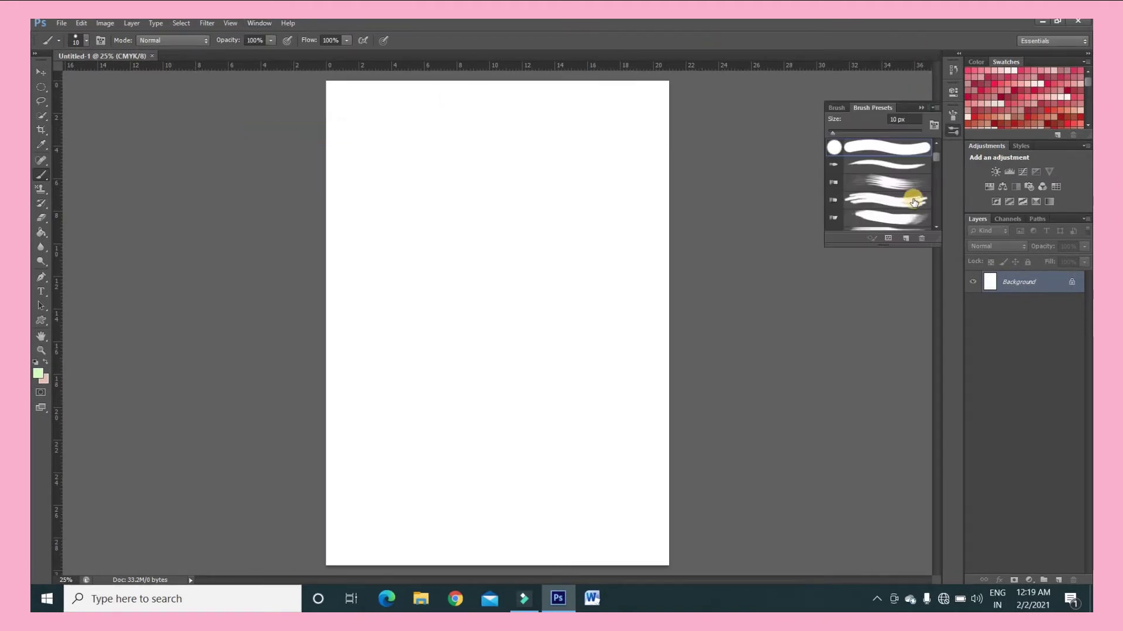
scroll(891, 170, "down", 5)
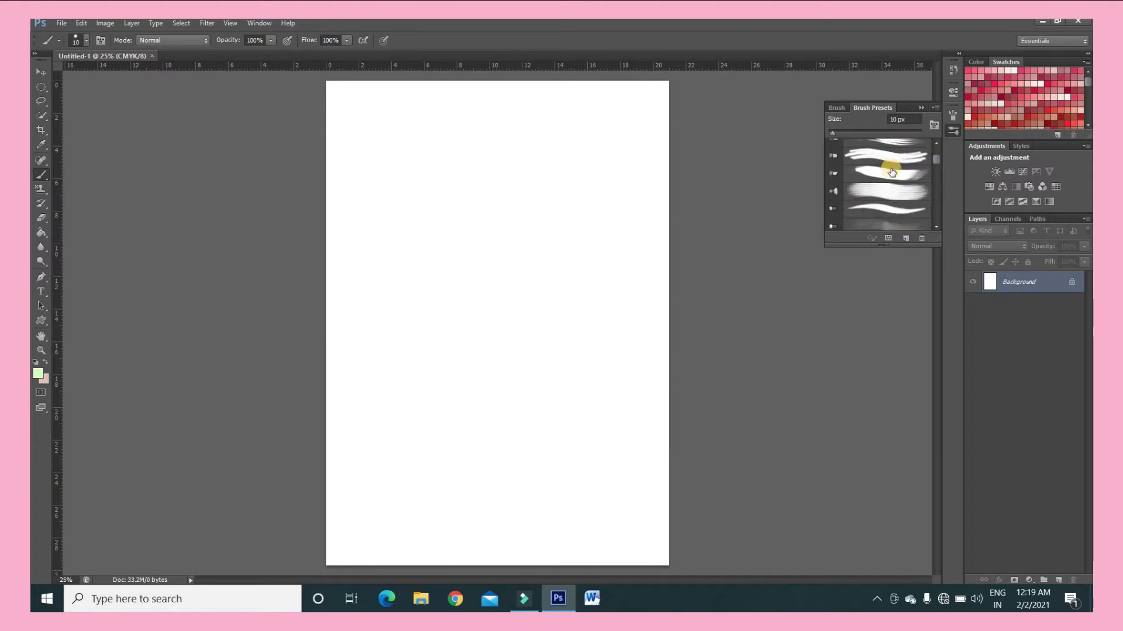
scroll(892, 171, "up", 3)
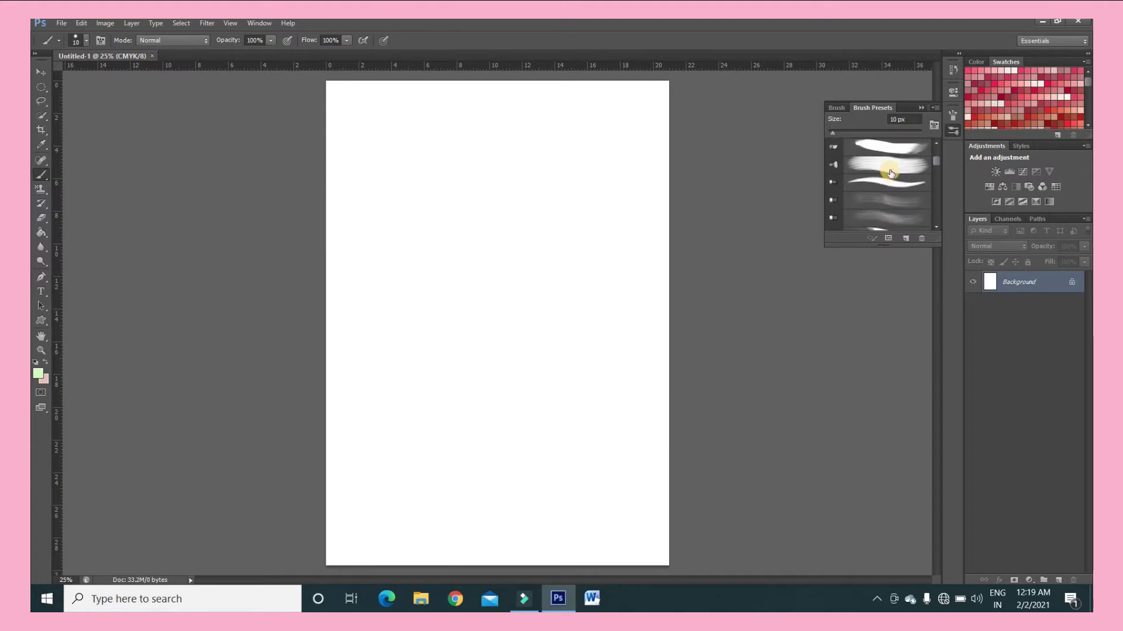
left_click(890, 173)
scroll(889, 174, "up", 1)
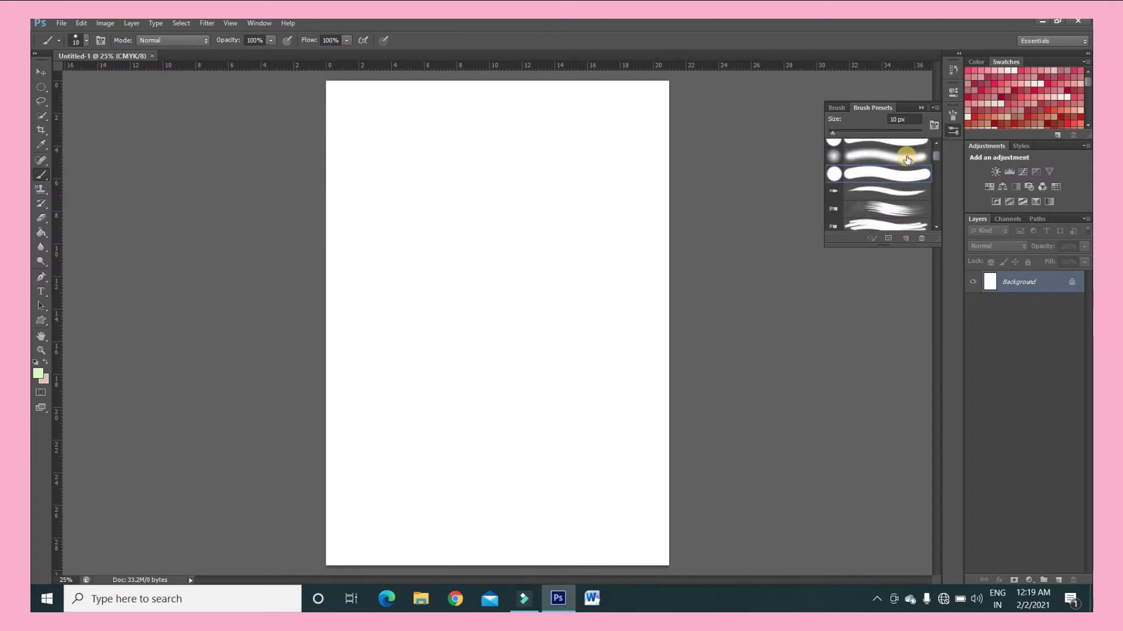
left_click(598, 259)
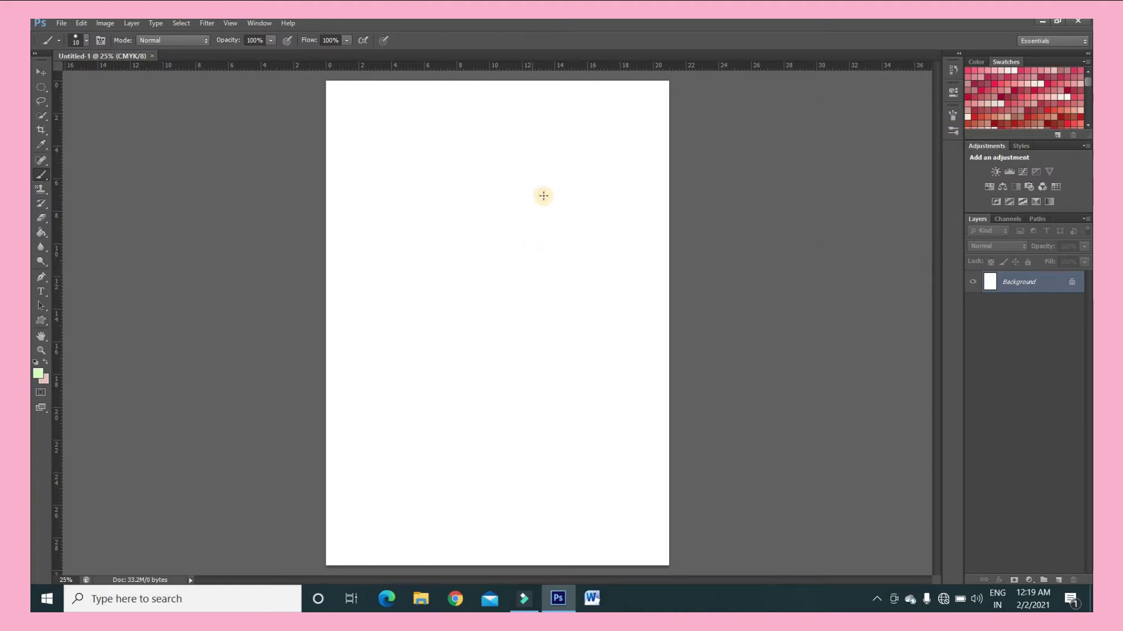
Try larger and smaller brush sizes, leaving the brush at 125 px
key("bracketright")
key("bracketright")
key("bracketright")
key("bracketright")
key("bracketright")
key("bracketright")
key("bracketleft")
key("bracketleft")
key("bracketleft")
key("bracketleft")
key("bracketleft")
key("bracketleft")
key("bracketleft")
key("bracketleft")
key("bracketleft")
key("bracketleft")
key("bracketleft")
key("bracketright")
key("bracketright")
key("bracketright")
key("bracketright")
key("bracketright")
key("bracketright")
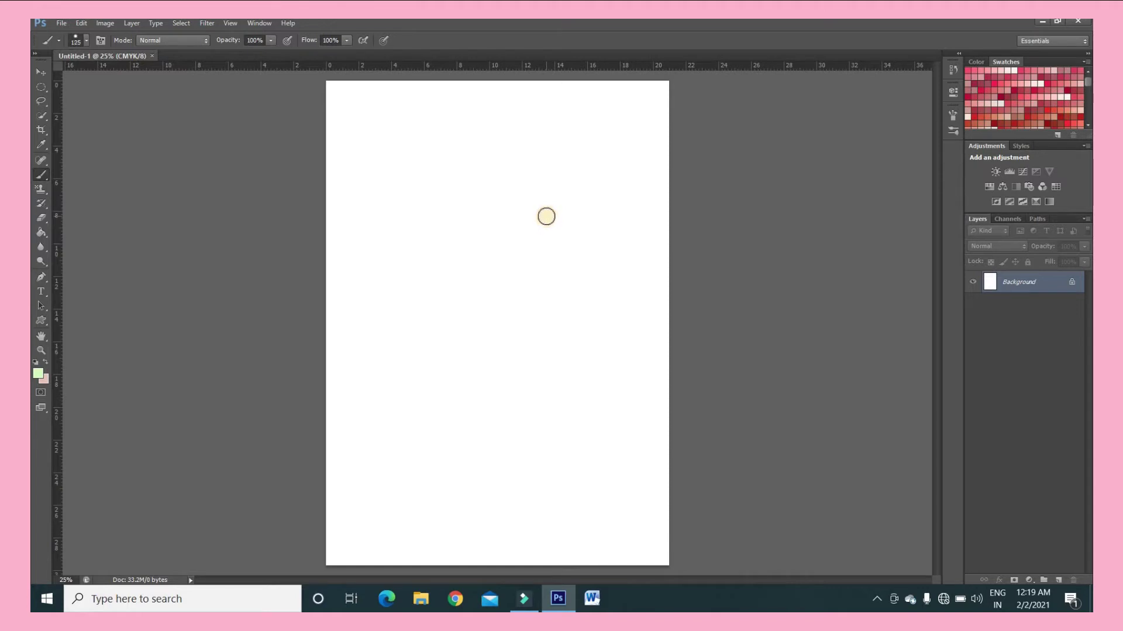
key("bracketright")
key("bracketright")
key("bracketright")
key("bracketleft")
key("bracketleft")
key("bracketleft")
key("bracketleft")
Add a new layer above the background and set the foreground colour to light purple #f0bdff
key("ctrl+shift+alt+n")
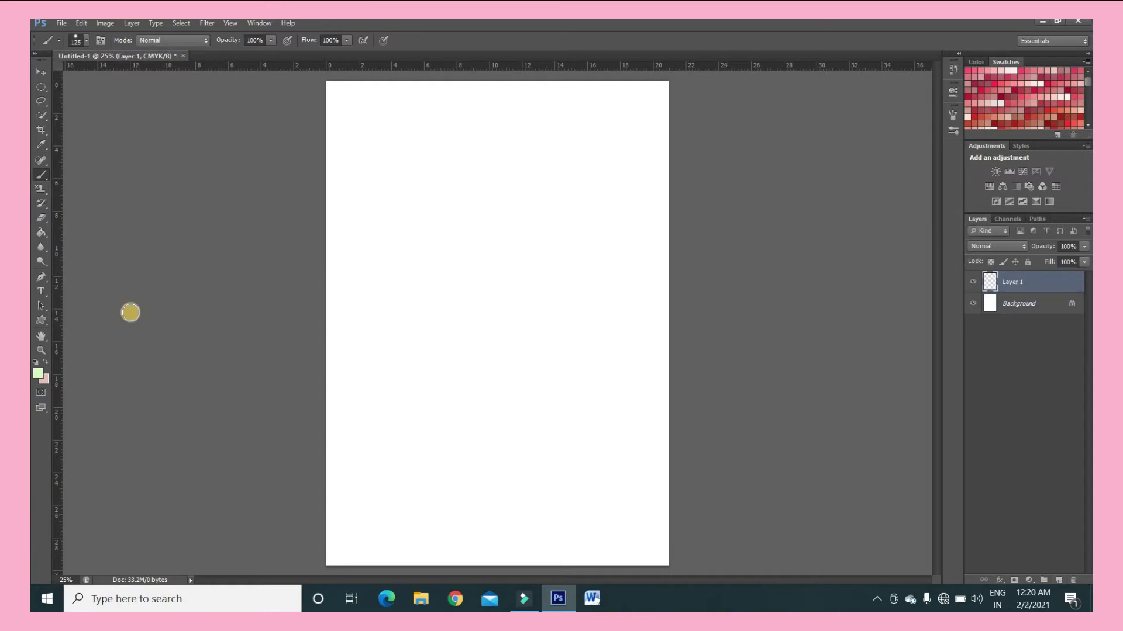
left_click(42, 375)
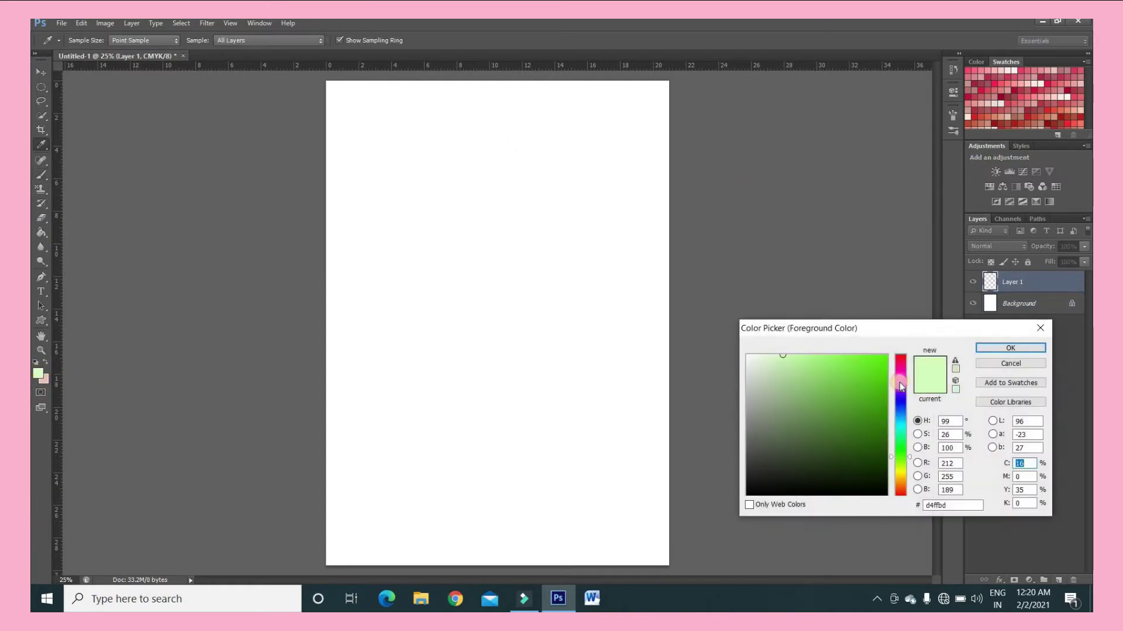
left_click(901, 387)
left_click(991, 351)
Paint a winding freehand stroke down the upper half of the page and erase most of it with the Eraser tool
mouse_move(430, 196)
left_mouse_down()
mouse_move(516, 165)
mouse_move(450, 177)
mouse_move(402, 203)
mouse_move(401, 214)
mouse_move(501, 240)
left_mouse_up()
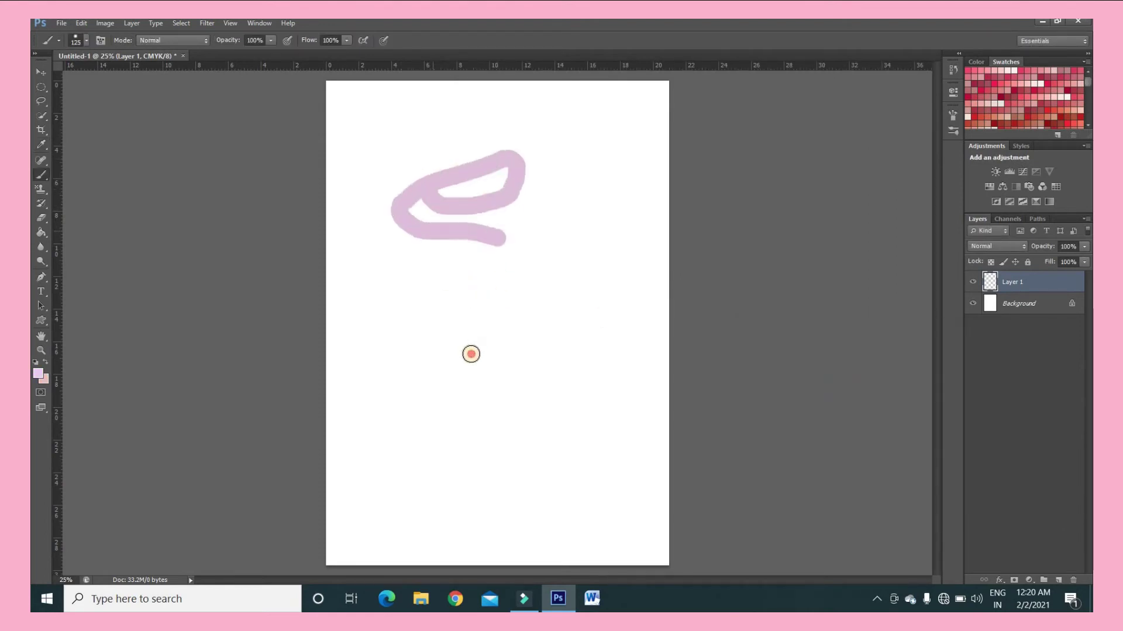
left_click_drag(471, 354, 472, 351)
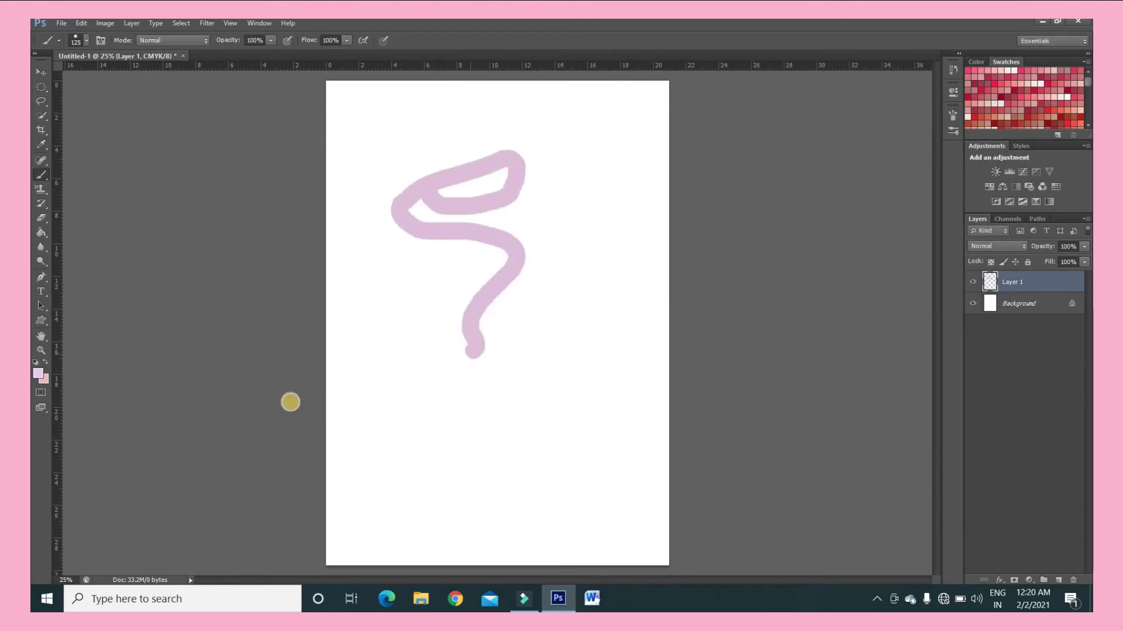
left_click(51, 214)
mouse_move(396, 211)
left_mouse_down()
mouse_move(479, 209)
mouse_move(420, 274)
mouse_move(411, 342)
mouse_move(472, 374)
left_mouse_up()
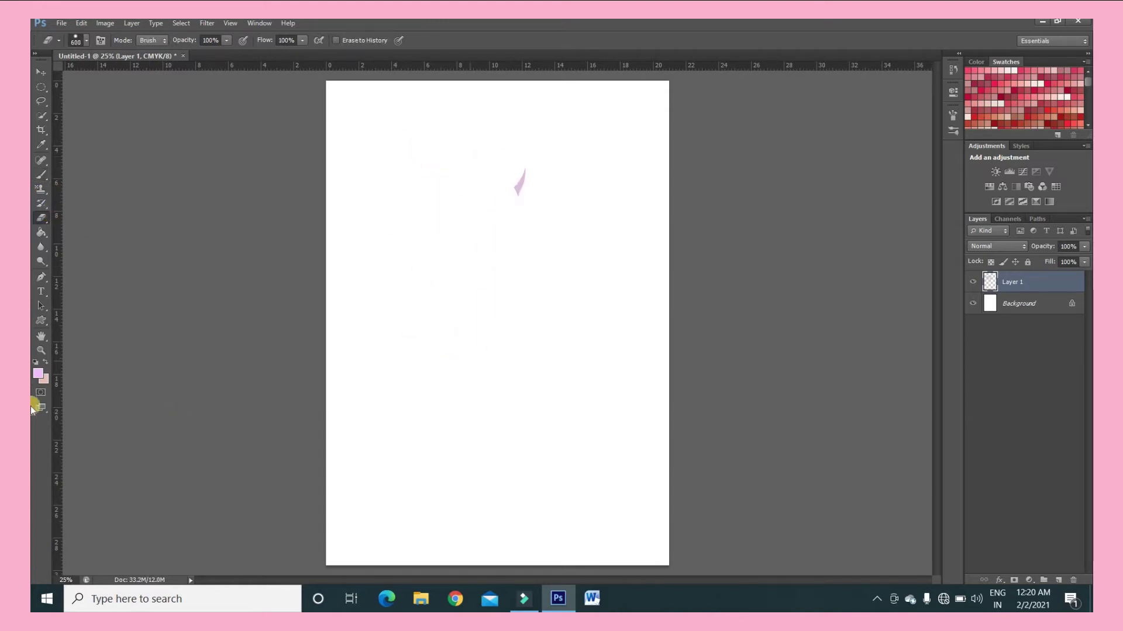
Fill the layer with the light purple foreground colour using the Paint Bucket tool
left_click(47, 232)
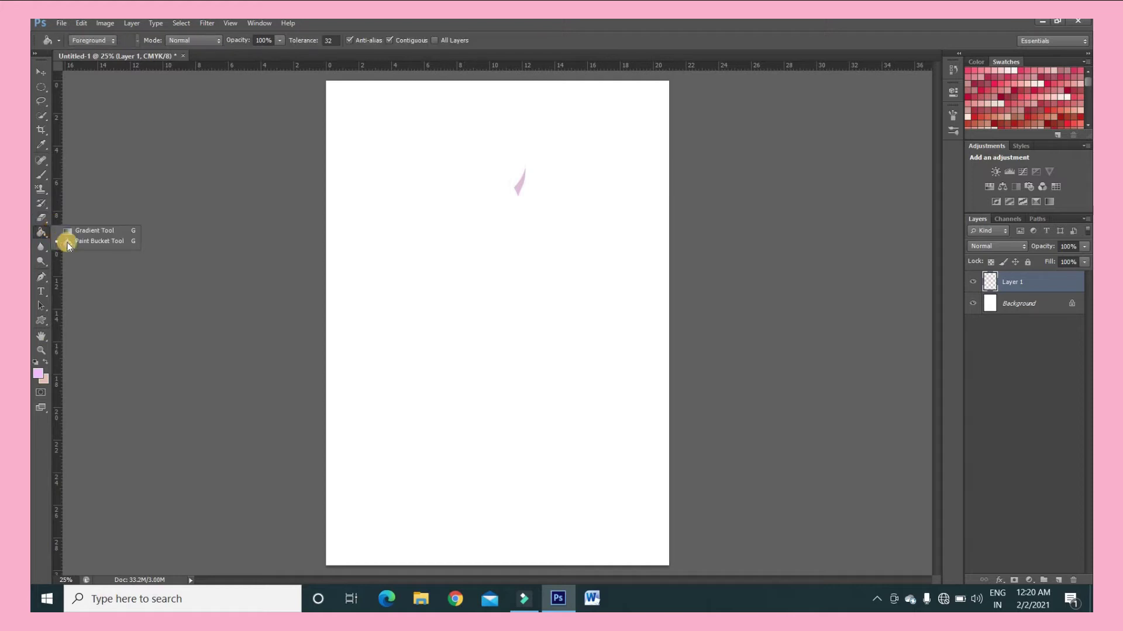
left_click(66, 239)
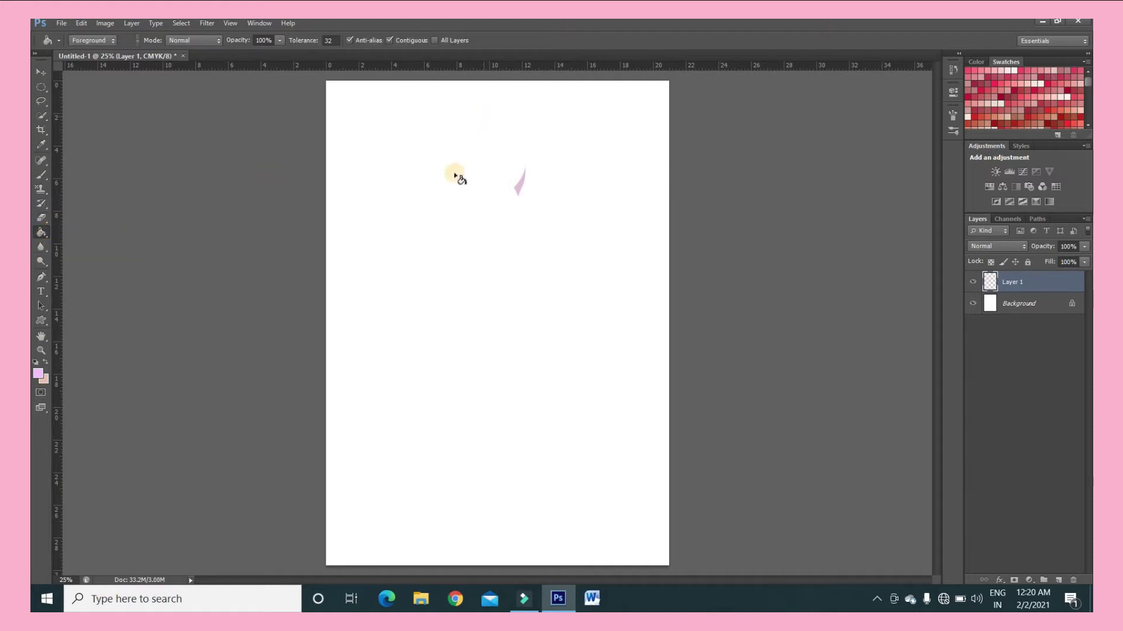
left_click(453, 201)
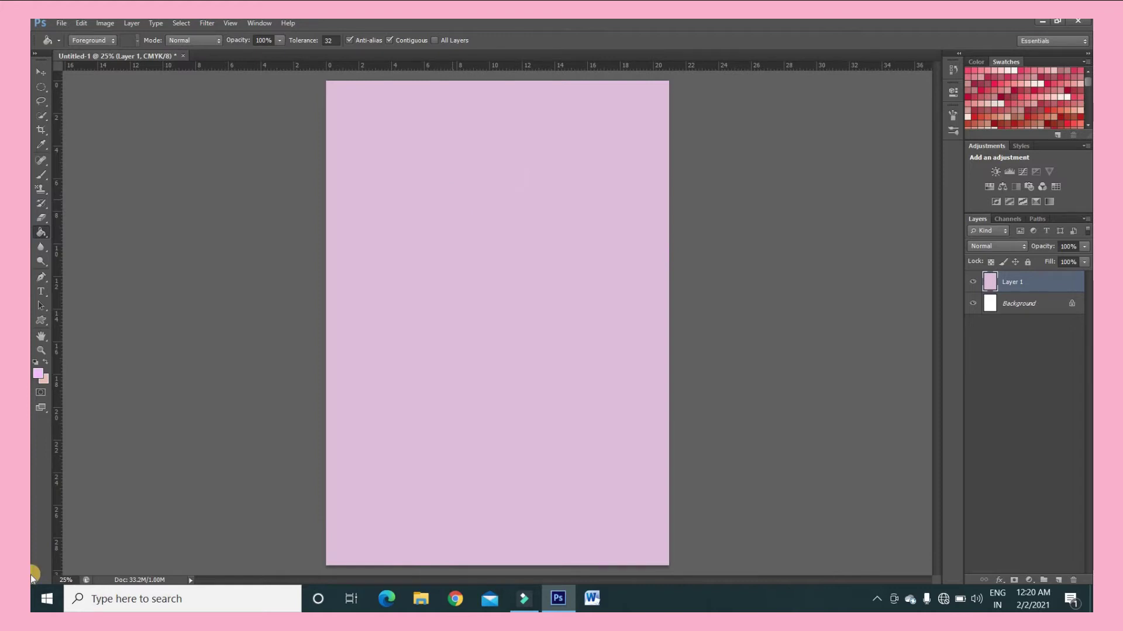
Change the foreground colour to a bluer lavender and refill the layer with it
left_click(38, 375)
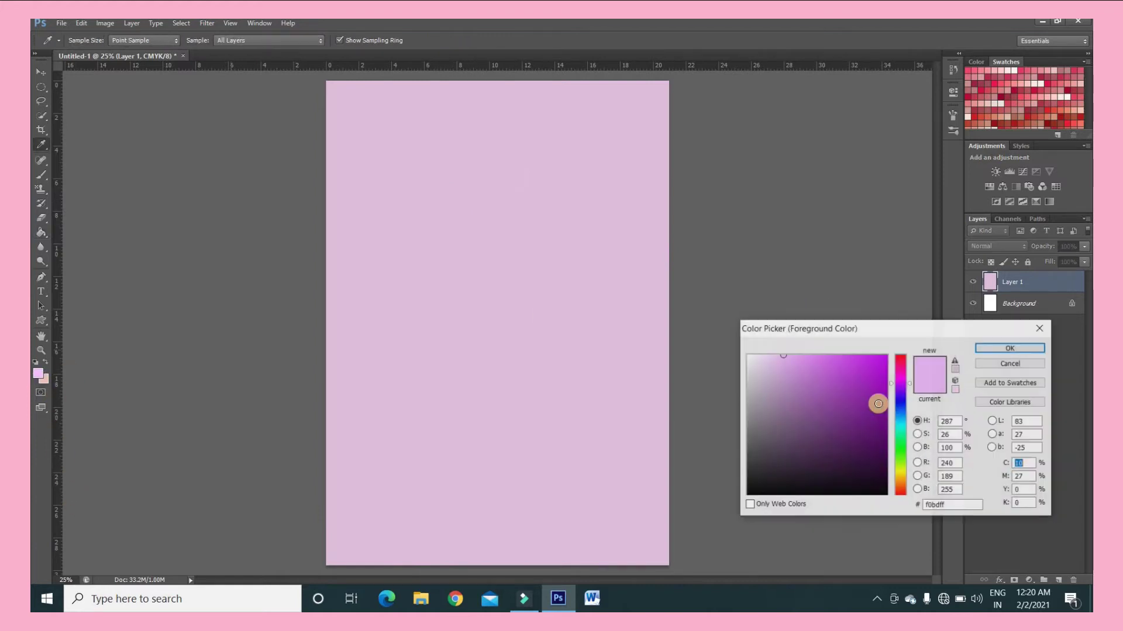
key("Return")
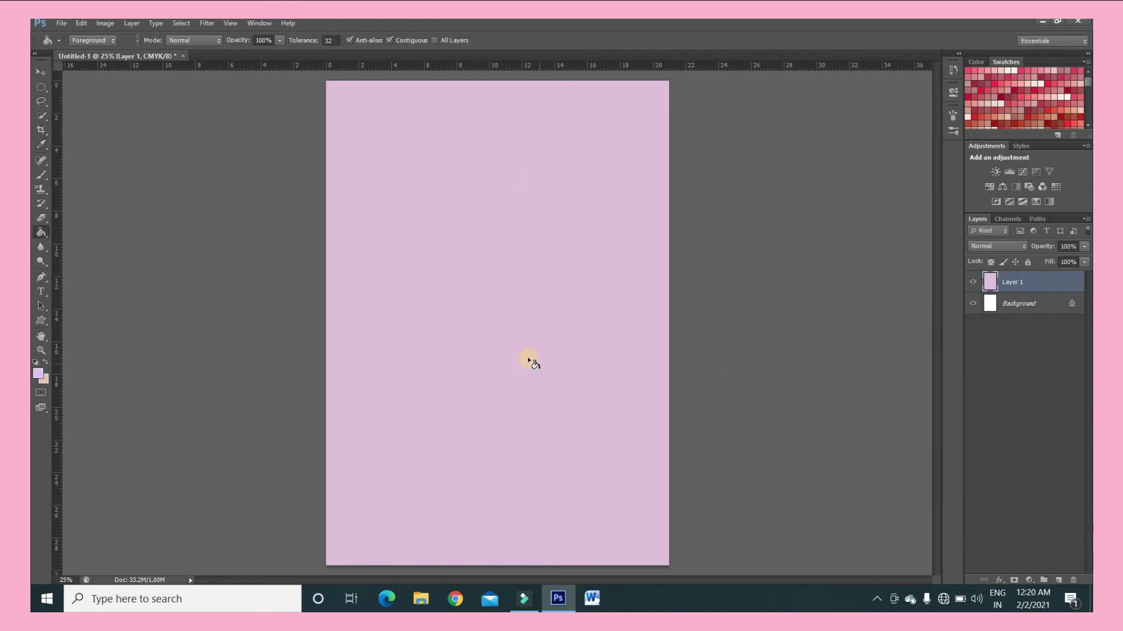
left_click(529, 362)
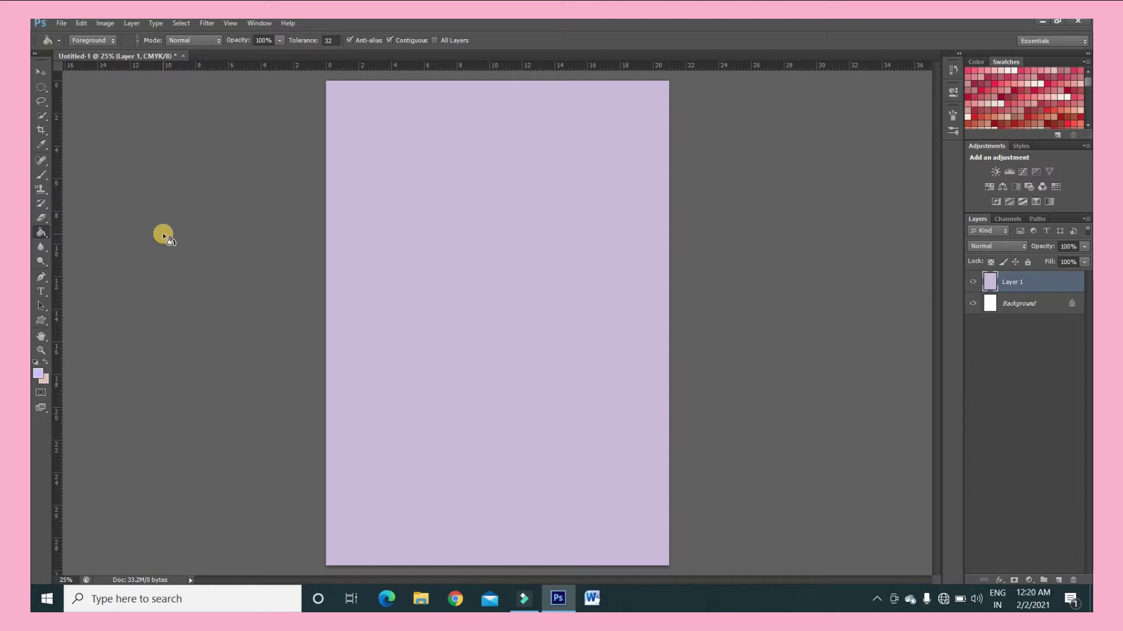
Delete the lavender-filled layer and create a new empty layer for drawing with the Pen tool
key("Delete")
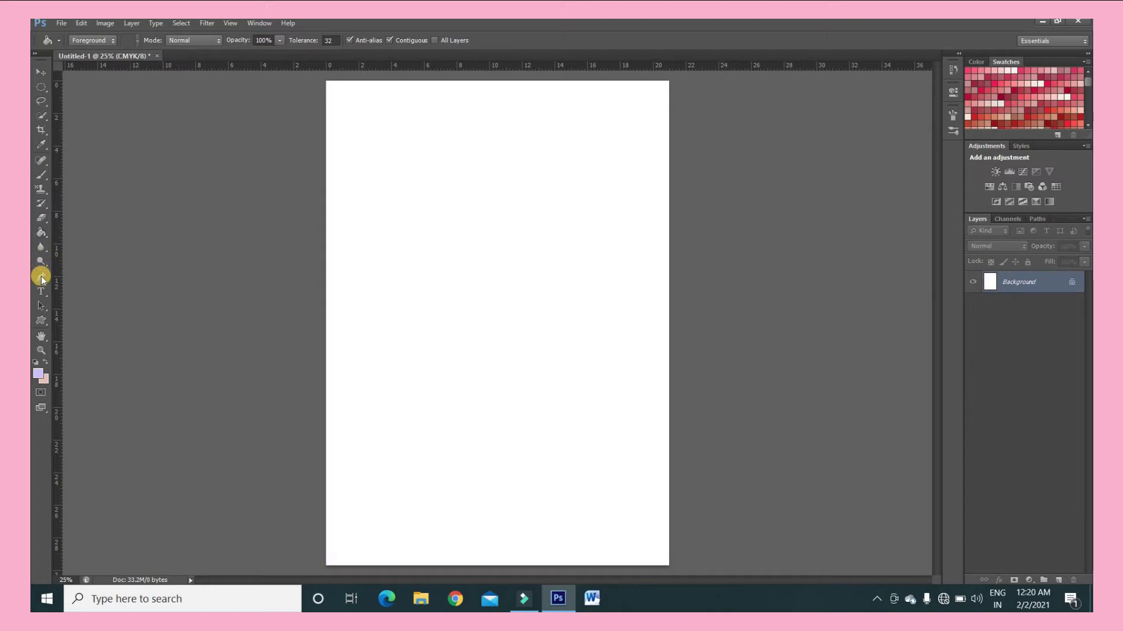
left_click(42, 279)
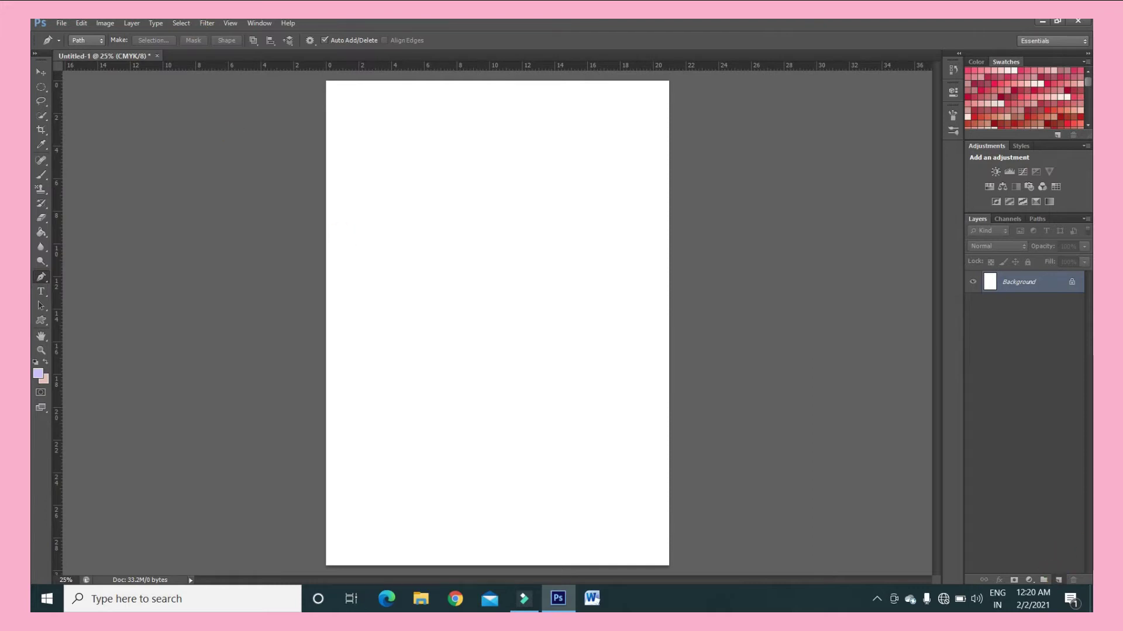
left_click(1056, 581)
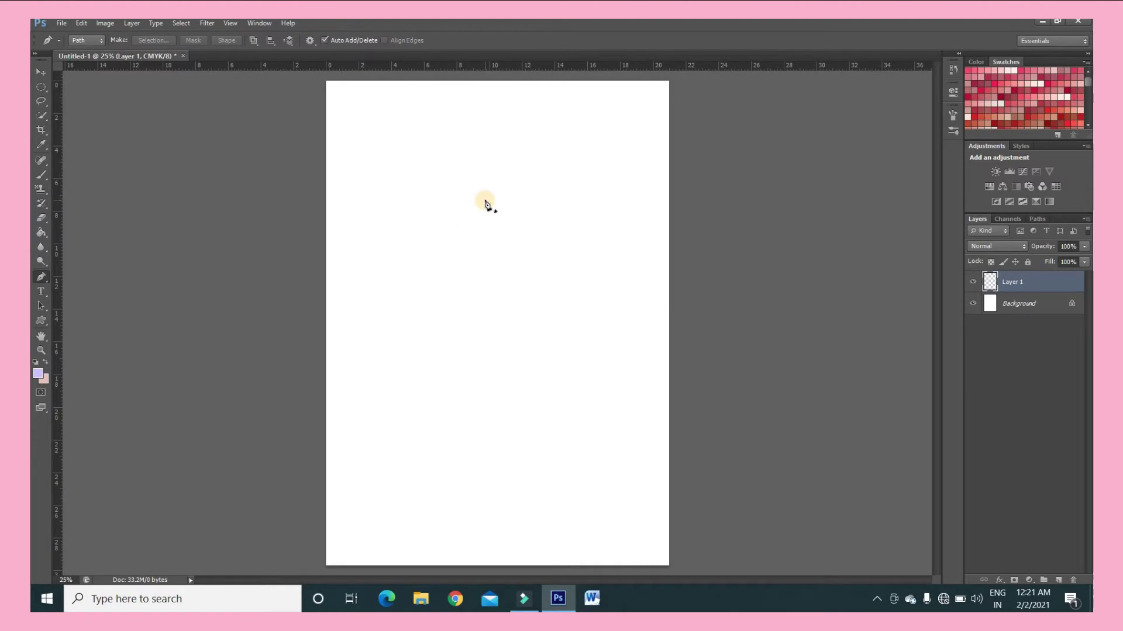
Draw a nearly vertical straight path segment in the upper middle of the page, and undo it
left_click(485, 200)
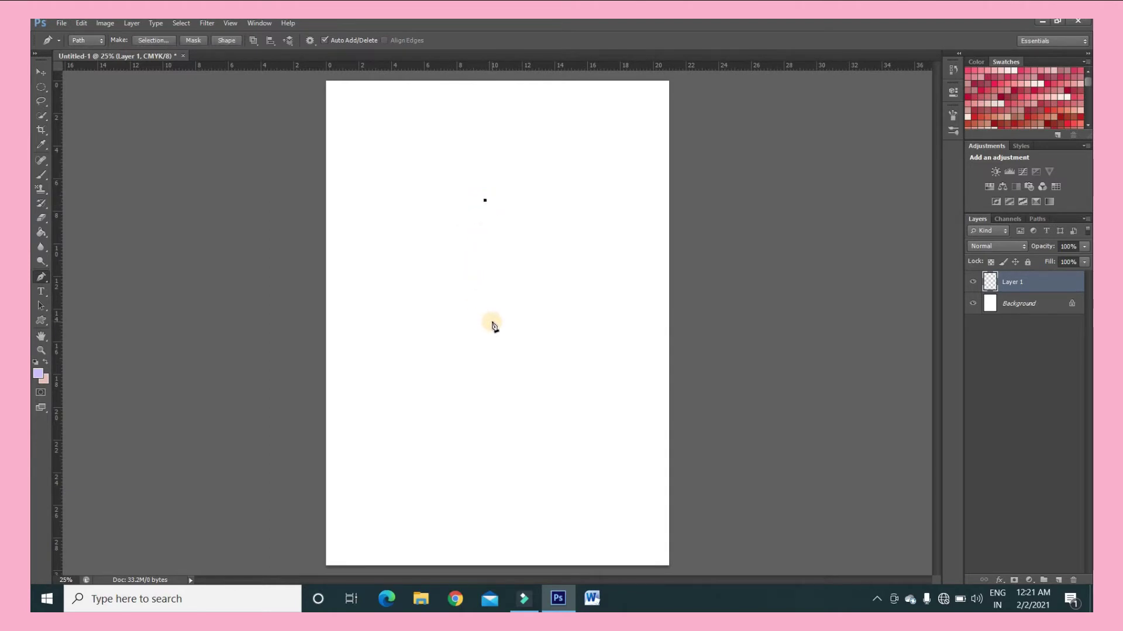
left_click(492, 326)
mouse_move(492, 325)
left_mouse_down()
mouse_move(481, 203)
mouse_move(493, 325)
left_mouse_up()
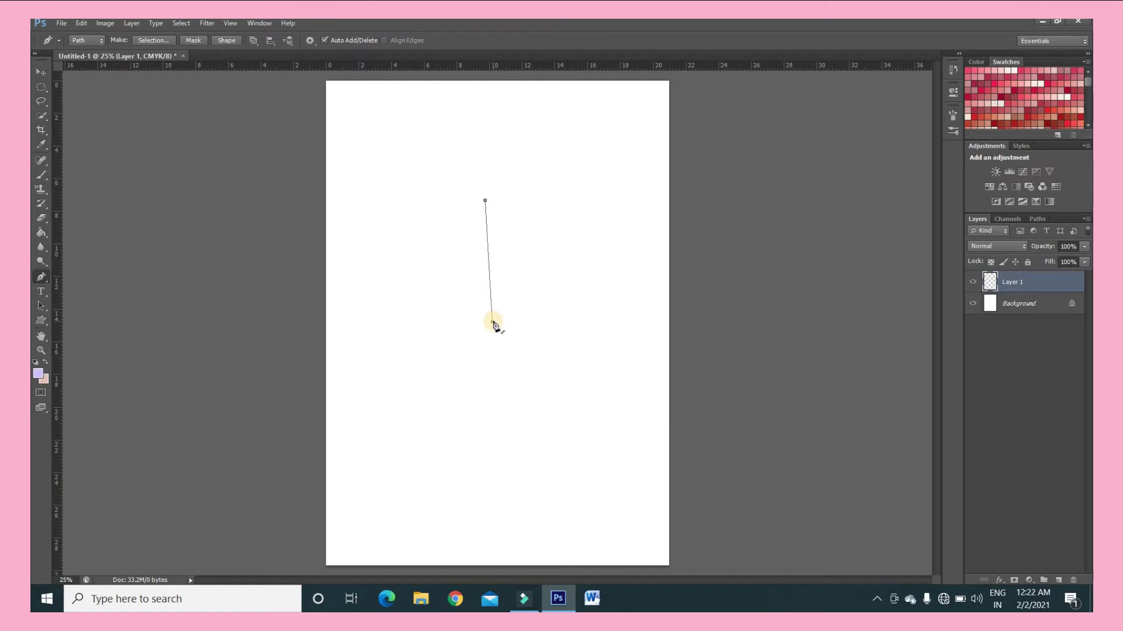
key("ctrl+z")
key("ctrl+z")
Draw a two-segment S-shaped path down the middle of the page, removing the middle anchor's outgoing handle before the second curve
left_click(485, 200)
left_click(487, 308)
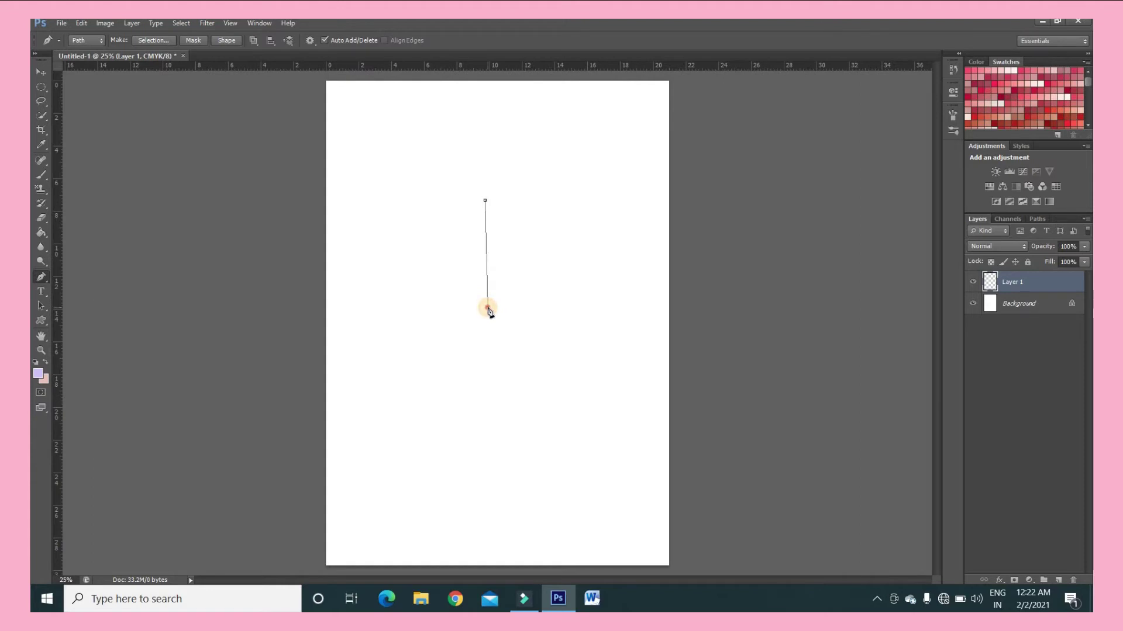
left_click_drag(488, 308, 440, 381)
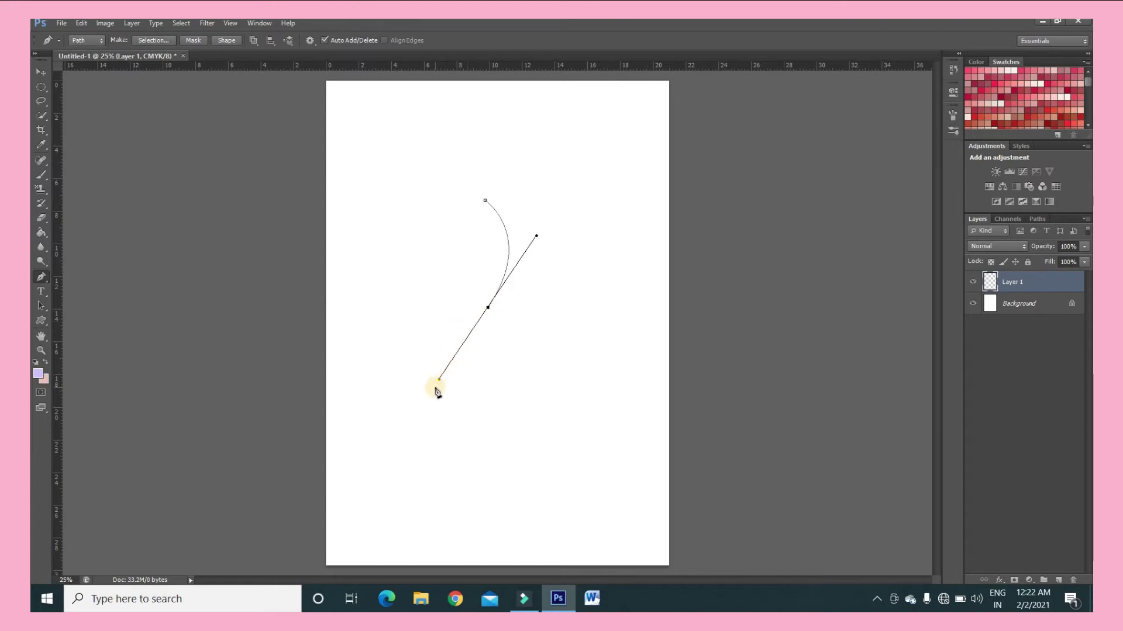
left_click(488, 310, "alt")
left_click_drag(485, 441, 561, 511)
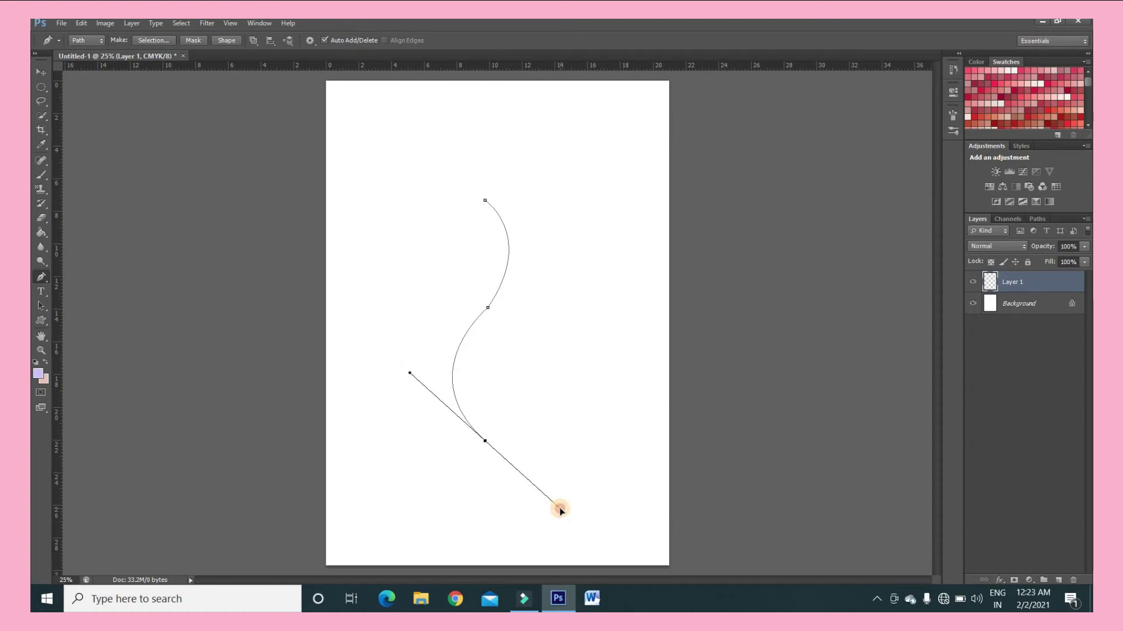
Delete the S-shaped path from the page
left_click(560, 511)
right_click(560, 512)
left_click(562, 513)
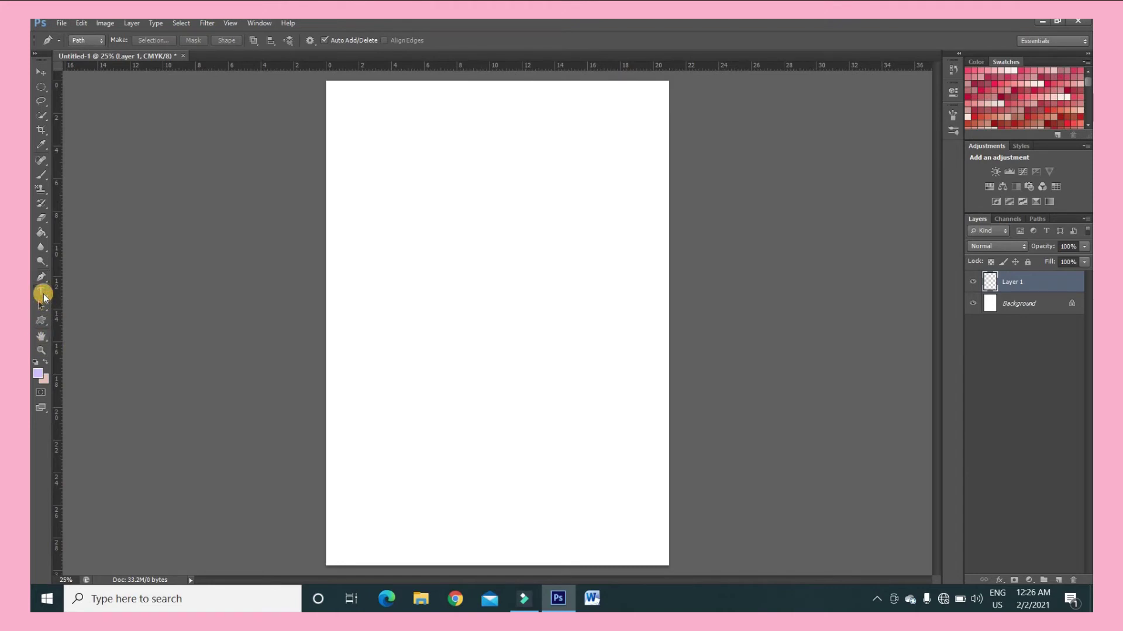
Activate the Type tool and review its available fonts and font sizes
left_click(44, 290)
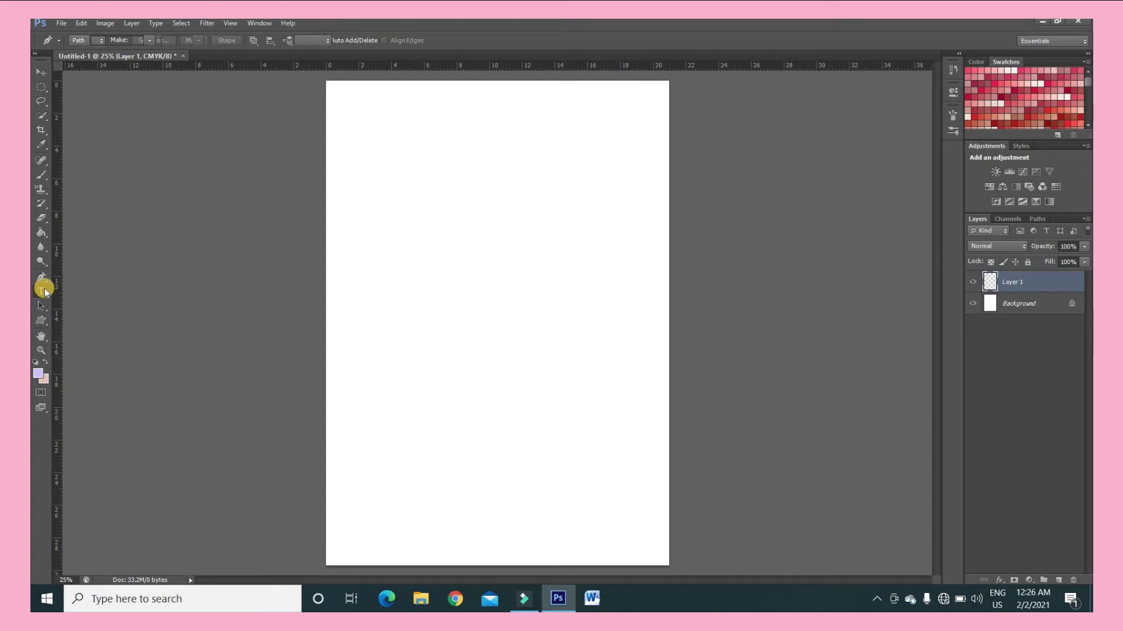
left_click(149, 39)
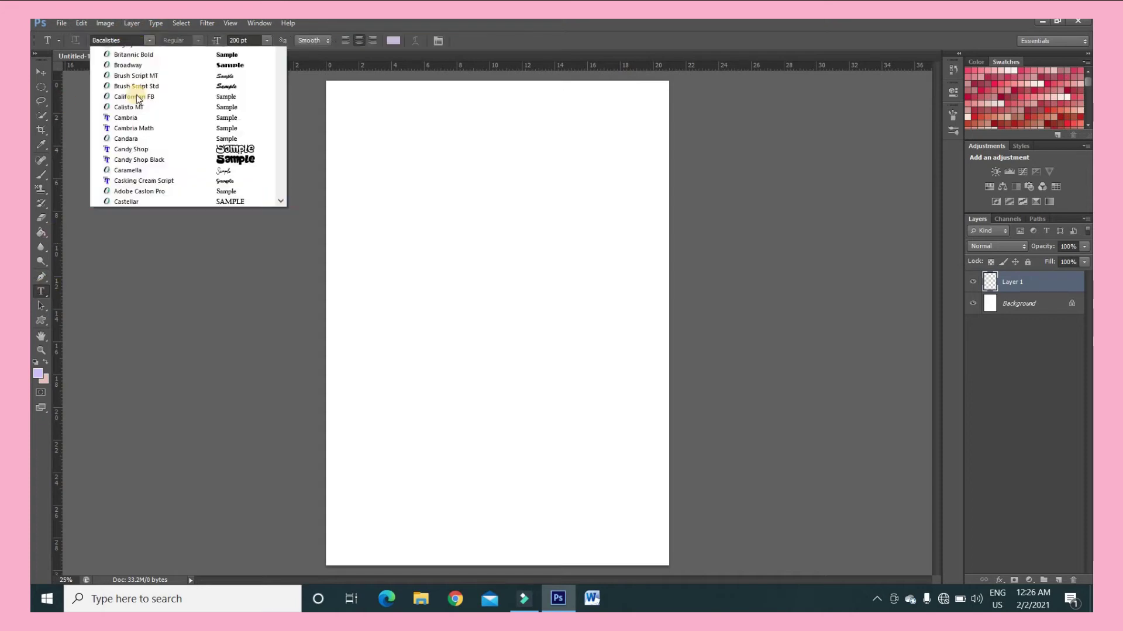
left_click(149, 40)
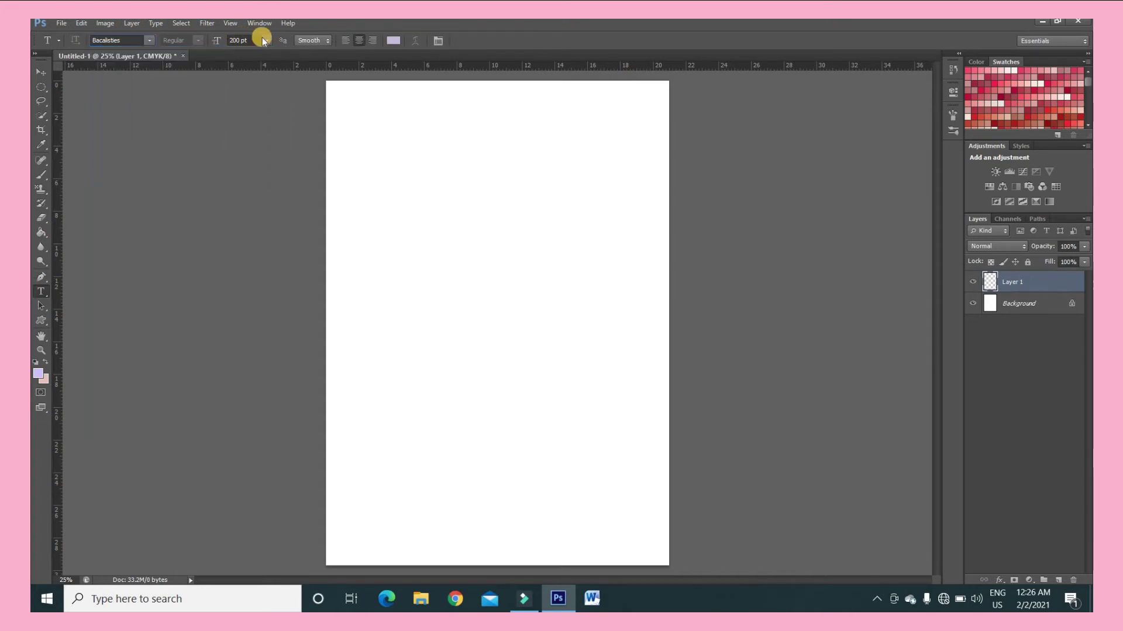
left_click(264, 39)
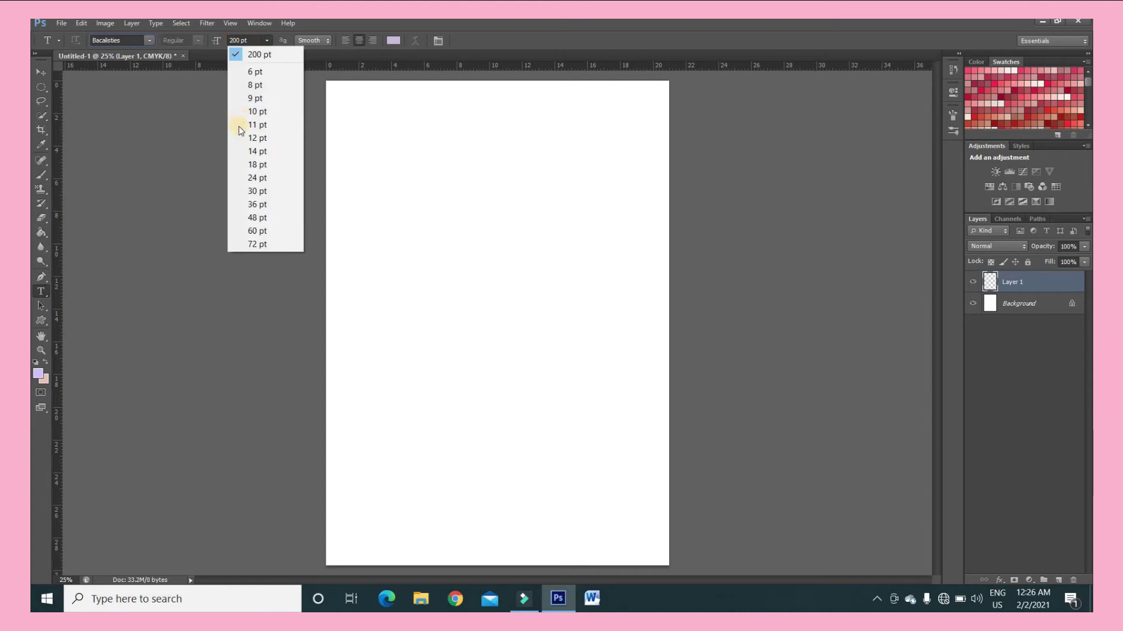
left_click(265, 41)
Set the Type tool's text colour to dark purple #6a3f98
left_click(392, 42)
left_click_drag(827, 366, 846, 401)
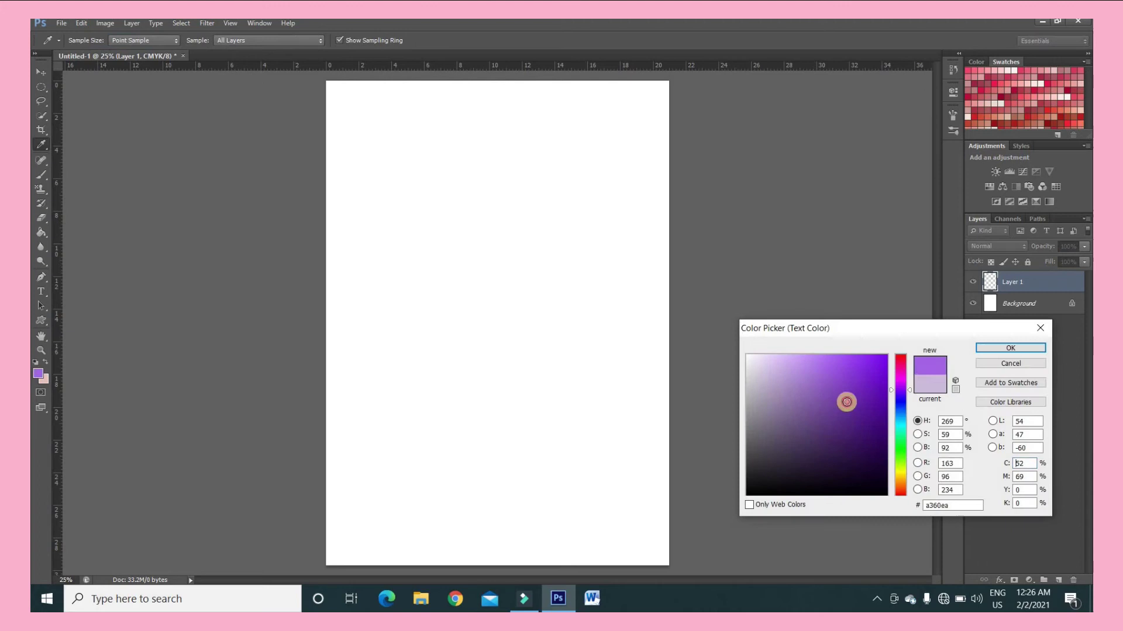
left_click(991, 349)
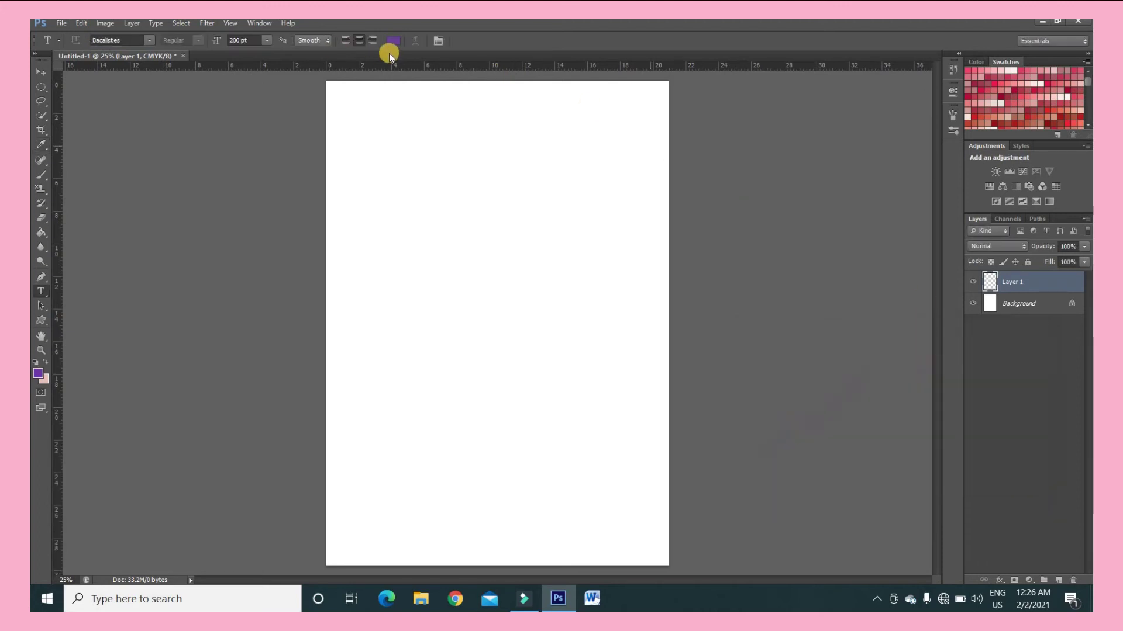
Activate the Custom Shape tool and review the other shape tools grouped with it
left_click(40, 321)
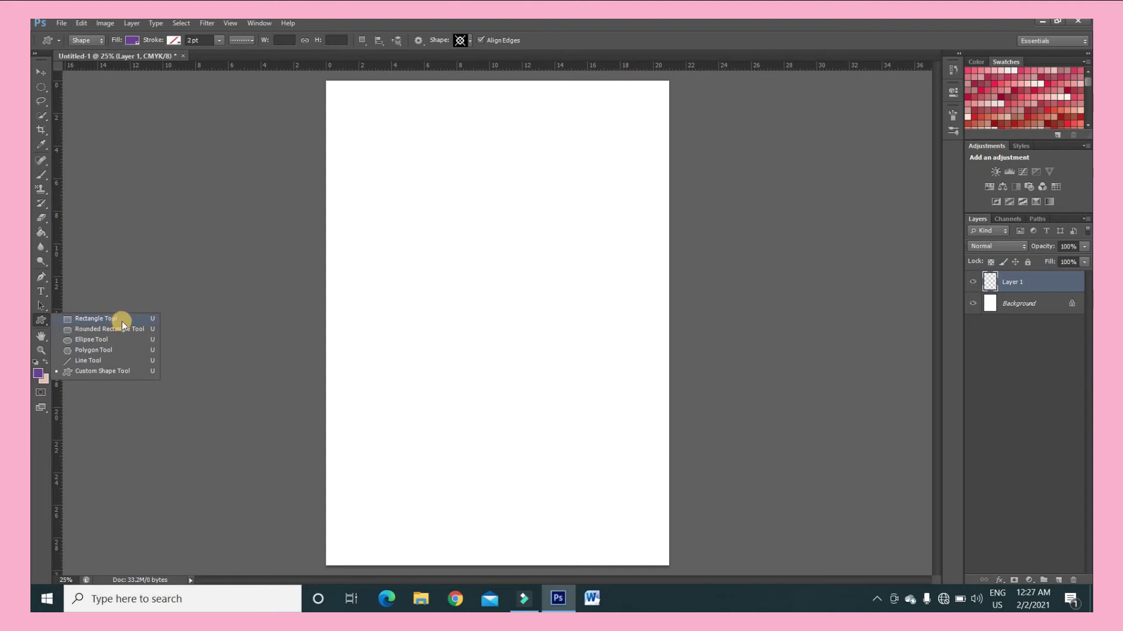
left_click(47, 323)
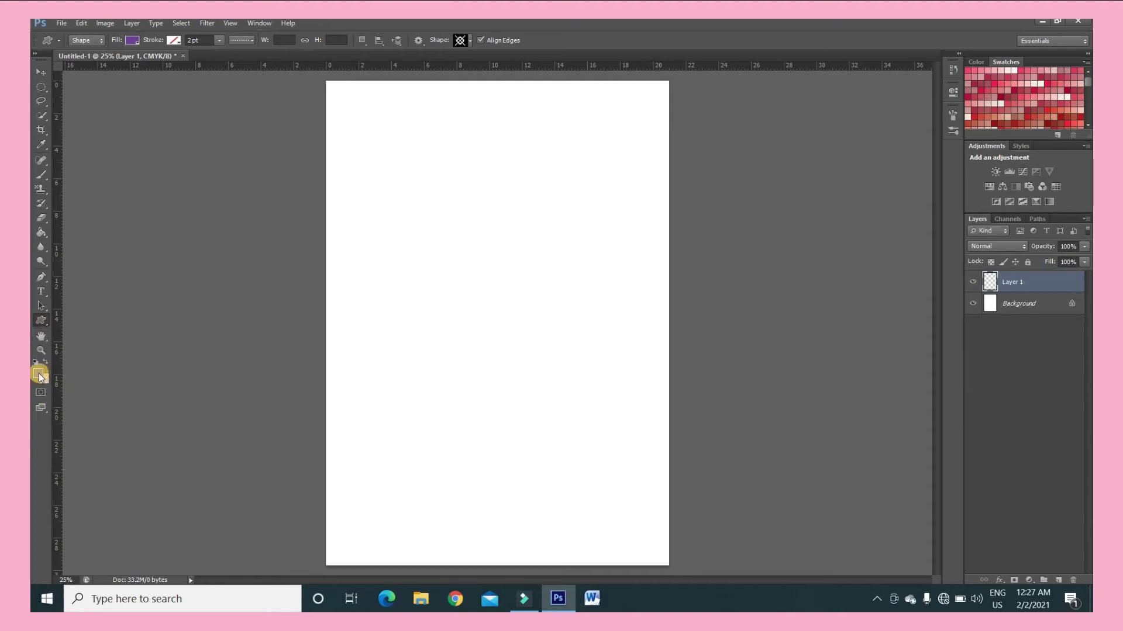
Set the foreground colour to pink #e93c8a in the Color Picker
left_click(39, 375)
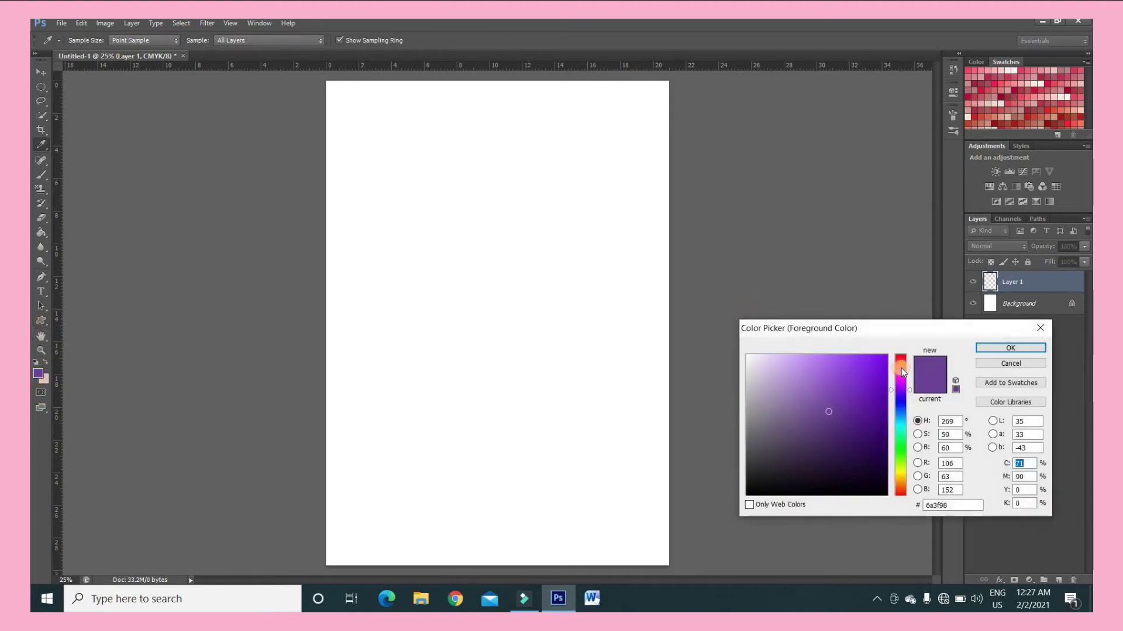
left_click(851, 367)
left_click(900, 366)
left_click(994, 348)
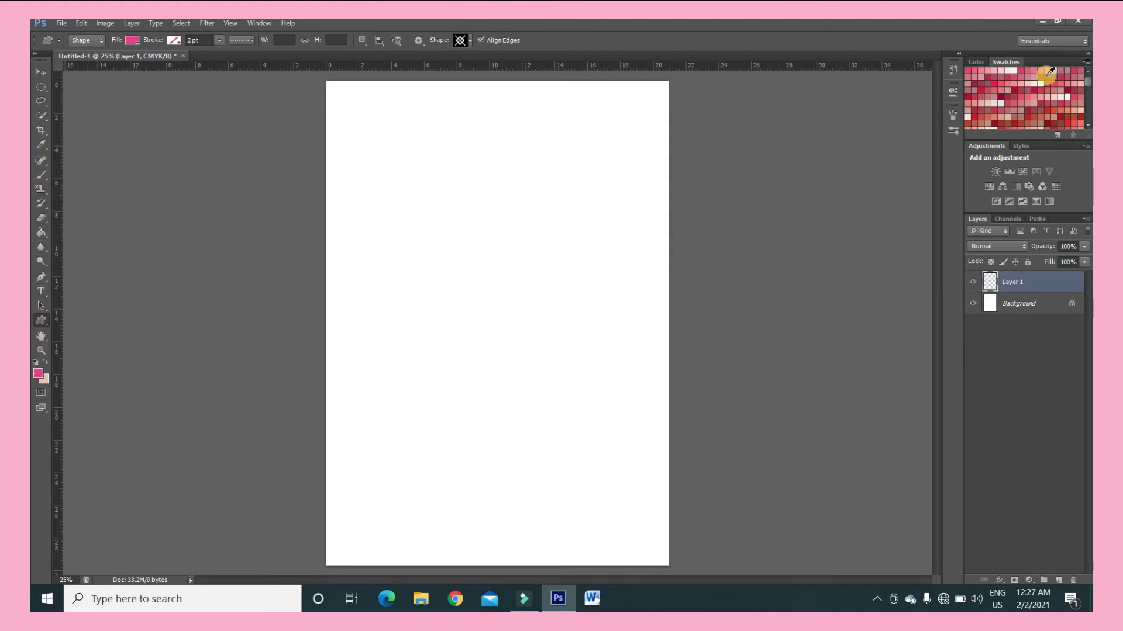
Show the RGB colour sliders and set the foreground colour to a magenta-purple
left_click(976, 62)
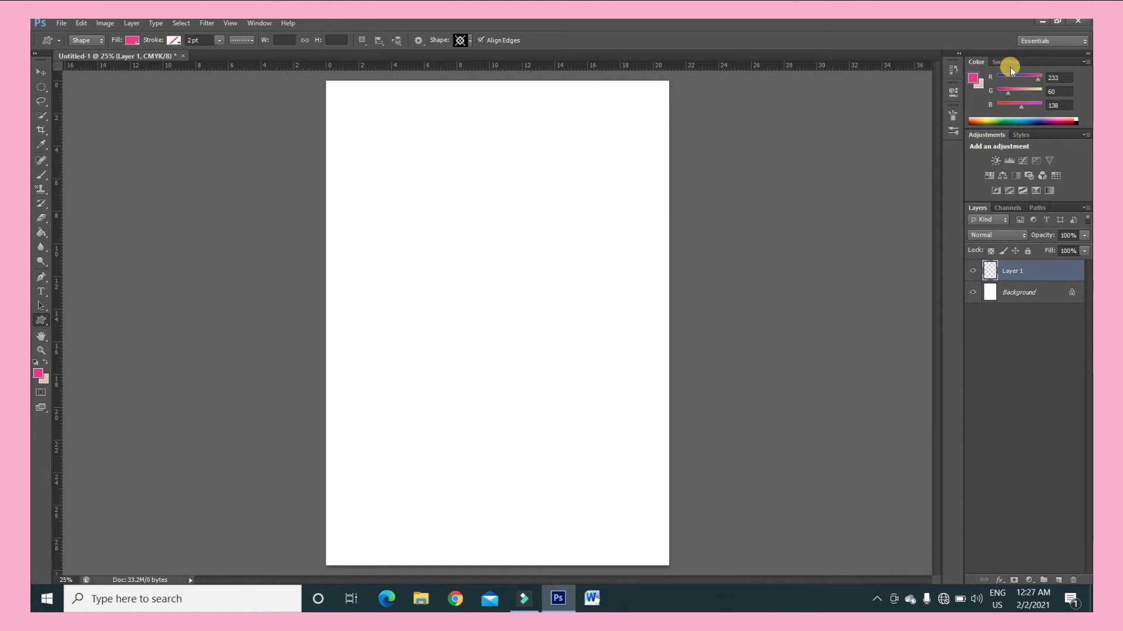
left_click(973, 77)
left_click(816, 418)
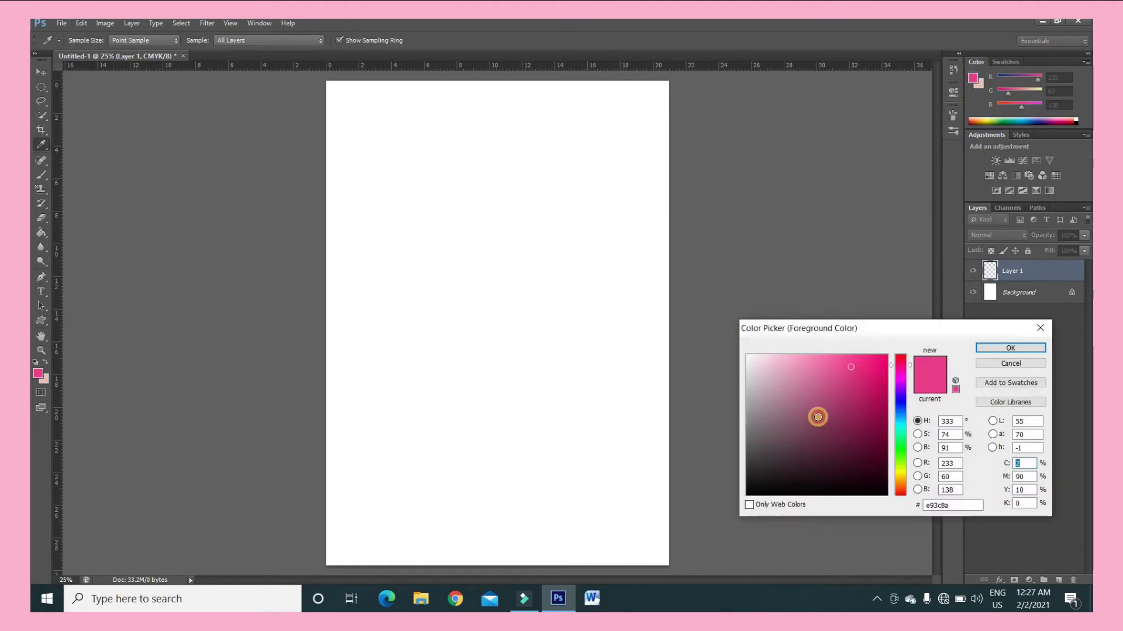
left_click(1010, 348)
Browse the colour swatches from the reds through the yellows to the greens
left_click(1010, 62)
scroll(1019, 101, "down", 4)
scroll(1019, 100, "down", 8)
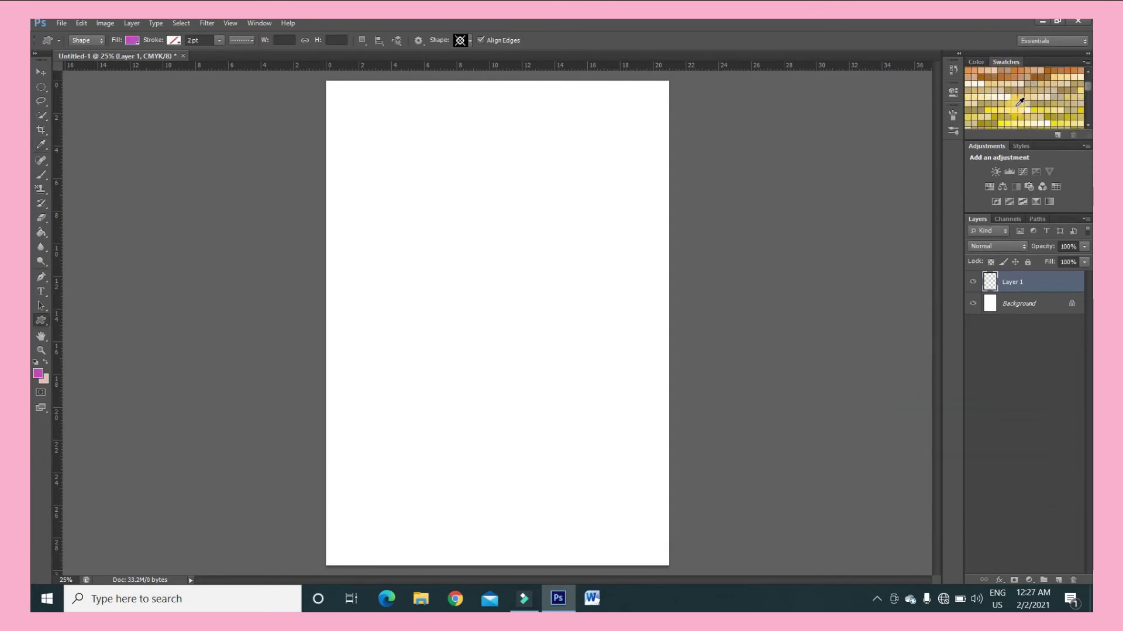
scroll(1021, 109, "down", 5)
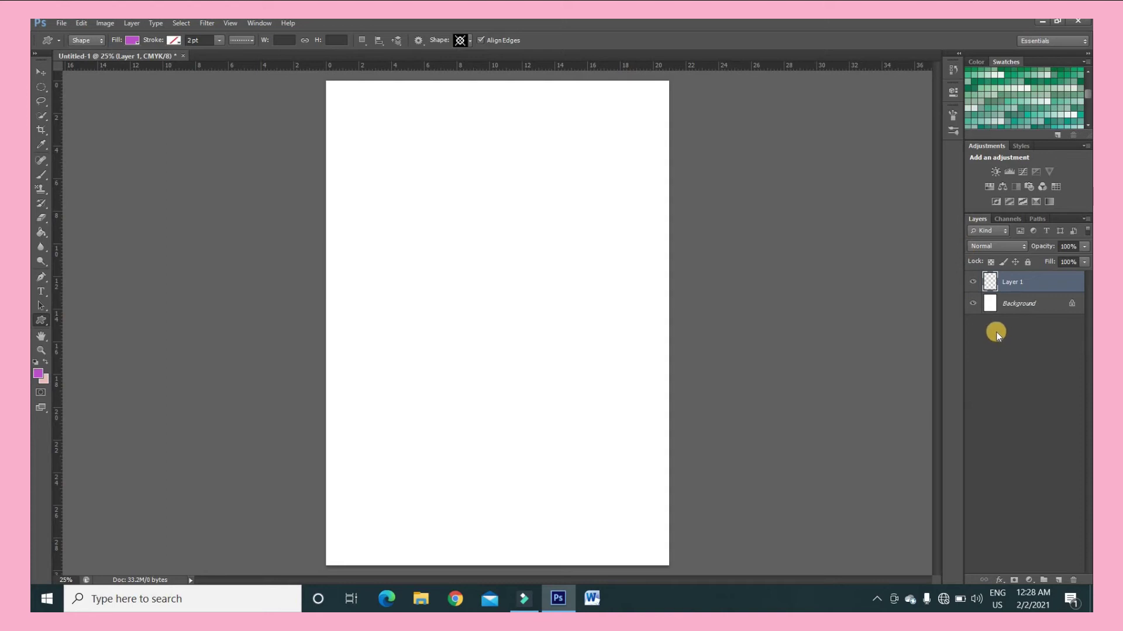
Delete the empty layer above the background, activate the Brush tool and create a new empty layer
key("Delete")
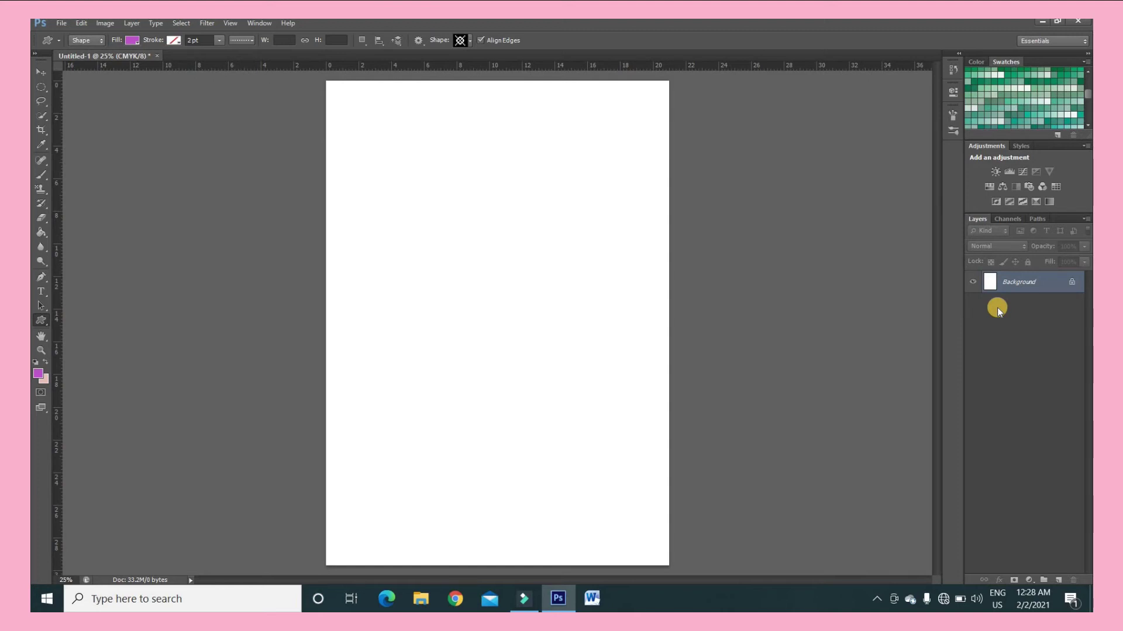
left_click(41, 174)
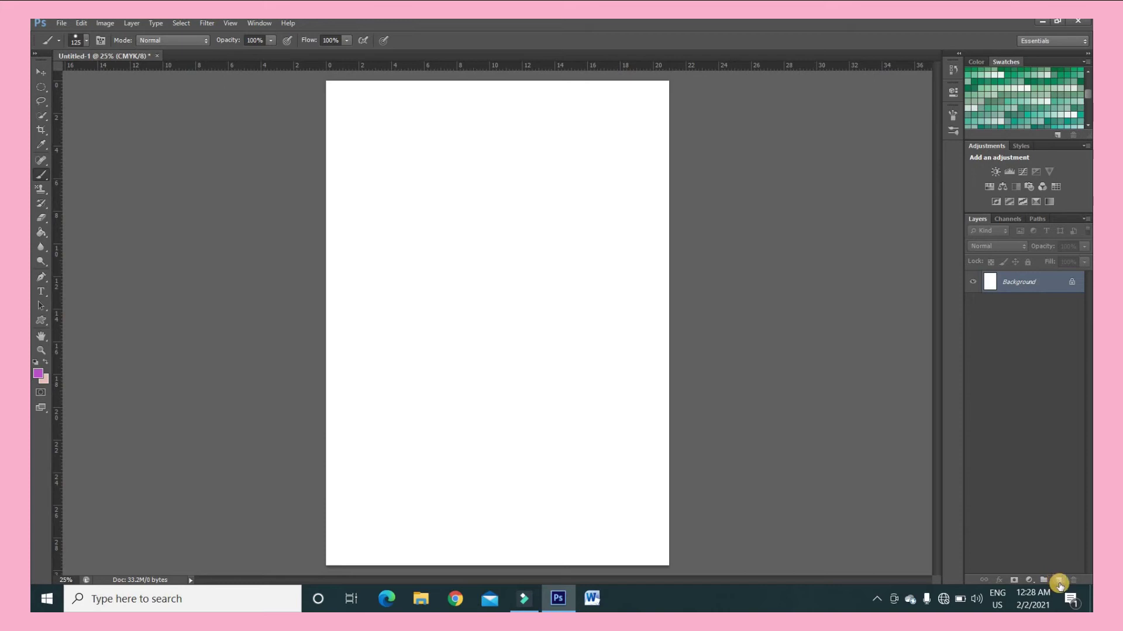
left_click(1058, 581)
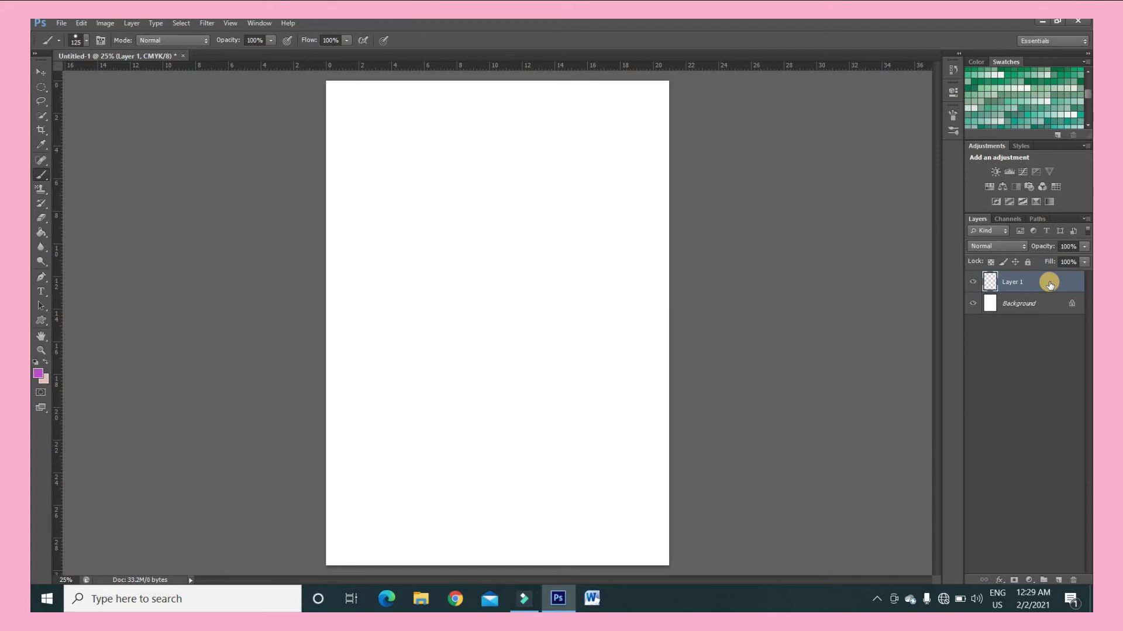
Hide the new empty layer and show it again
left_click(972, 286)
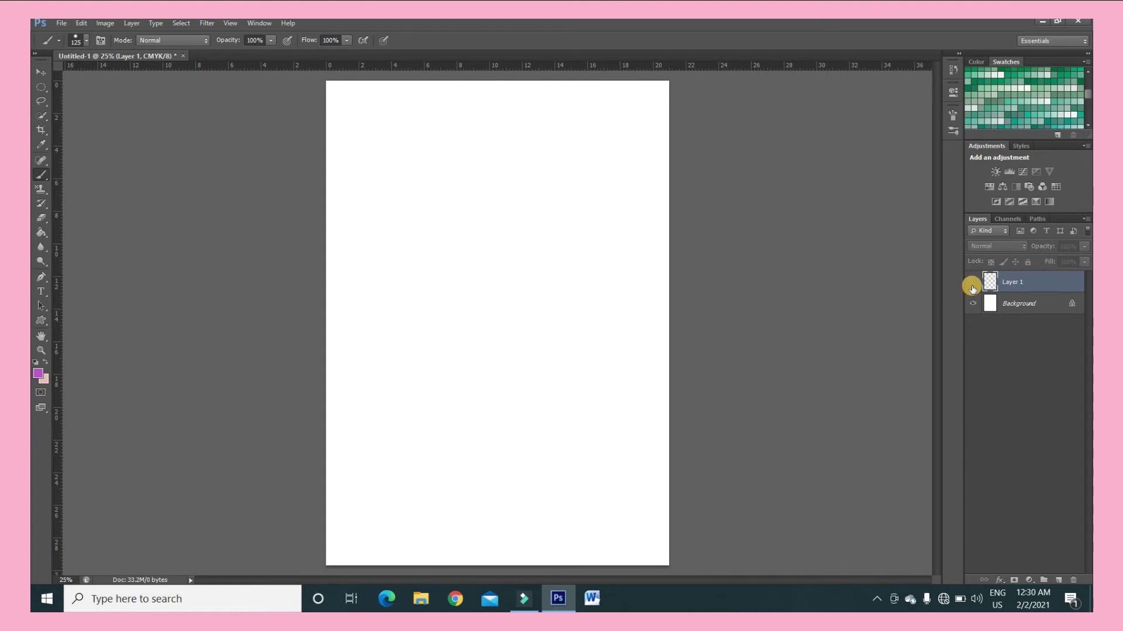
left_click(973, 286)
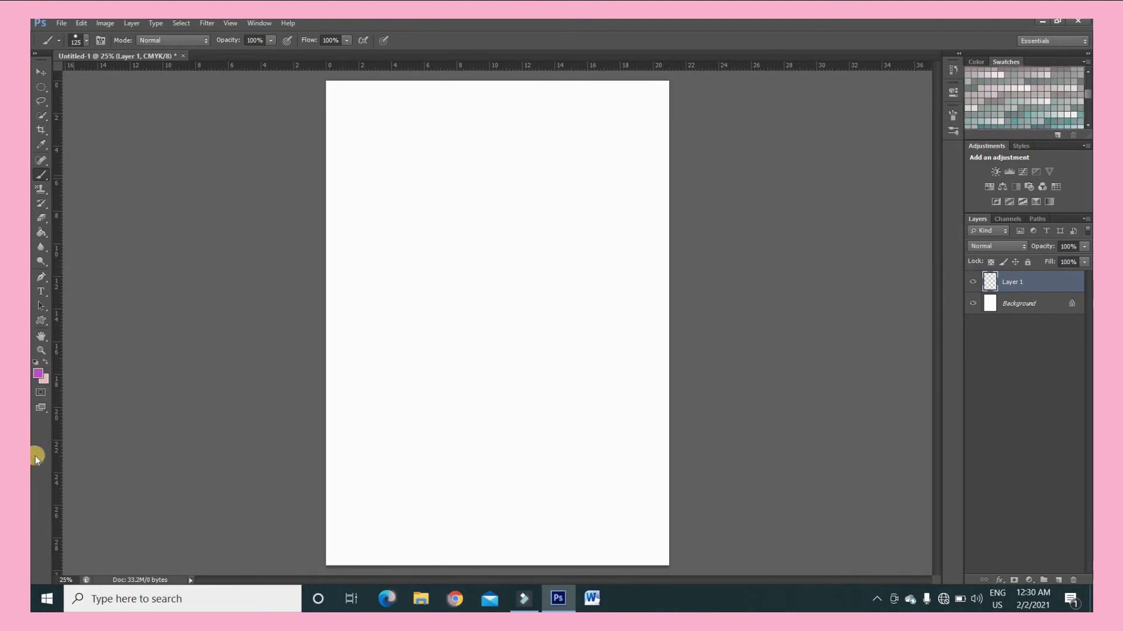
Set the foreground colour to red #ff0000 and enlarge the brush to 300 px
left_click(38, 376)
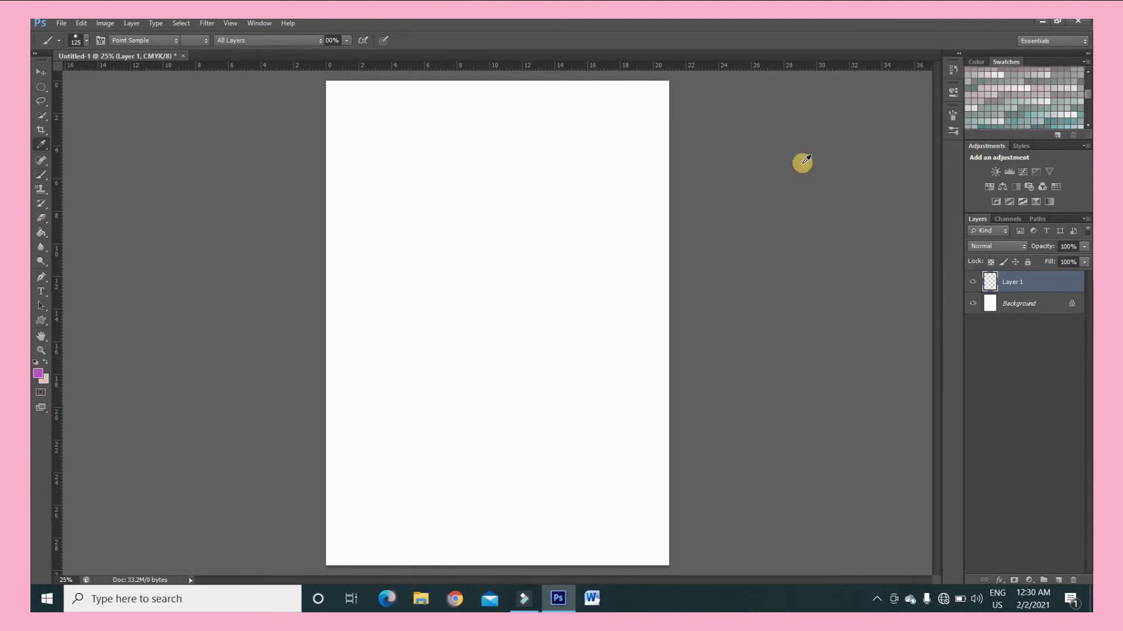
left_click(900, 355)
left_click(872, 361)
left_click(981, 348)
key("b")
key("bracketright")
key("bracketright")
key("bracketright")
key("bracketright")
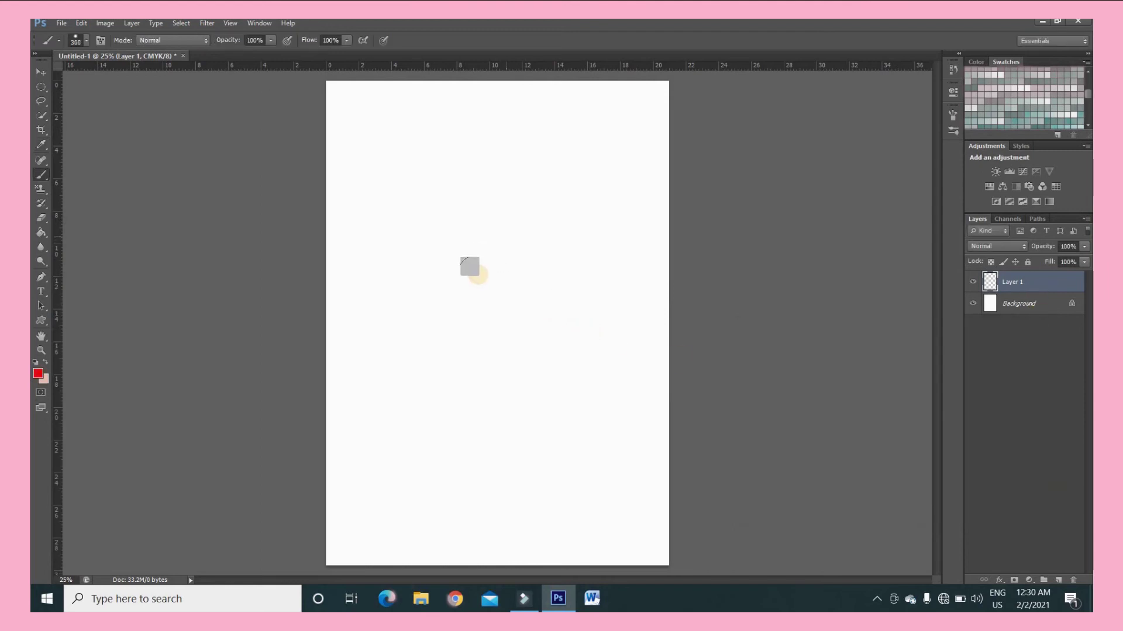
Paint a red flower in the upper middle of the page from one centre dab and five overlapping petal dabs
left_click(506, 237)
left_click(500, 203)
left_click(479, 233)
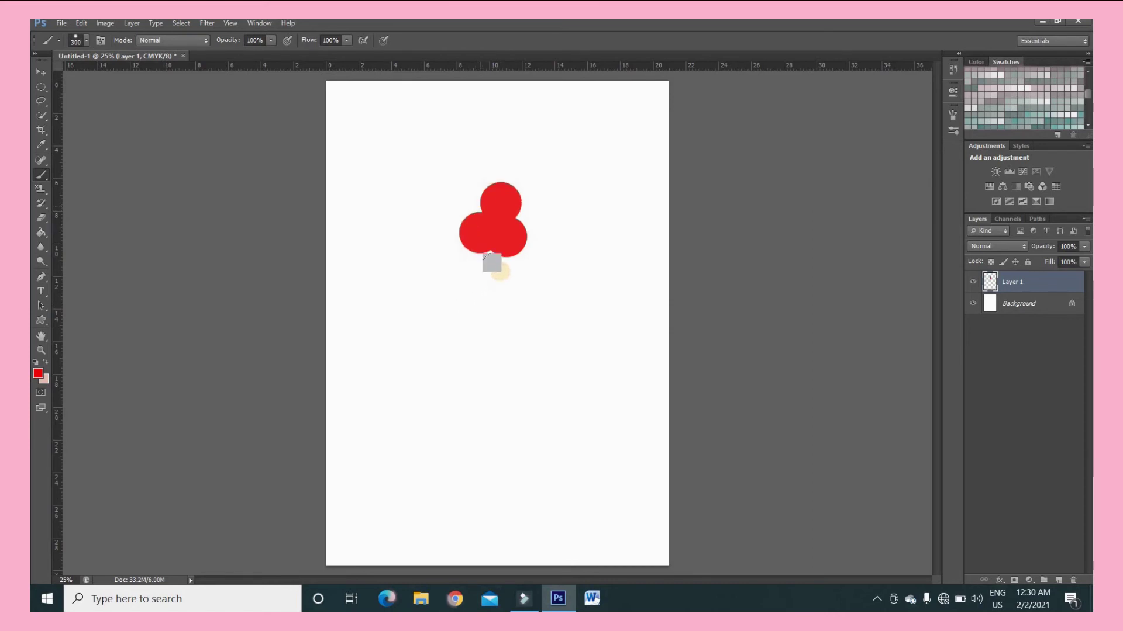
left_click(498, 263)
left_click(534, 252)
left_click(536, 223)
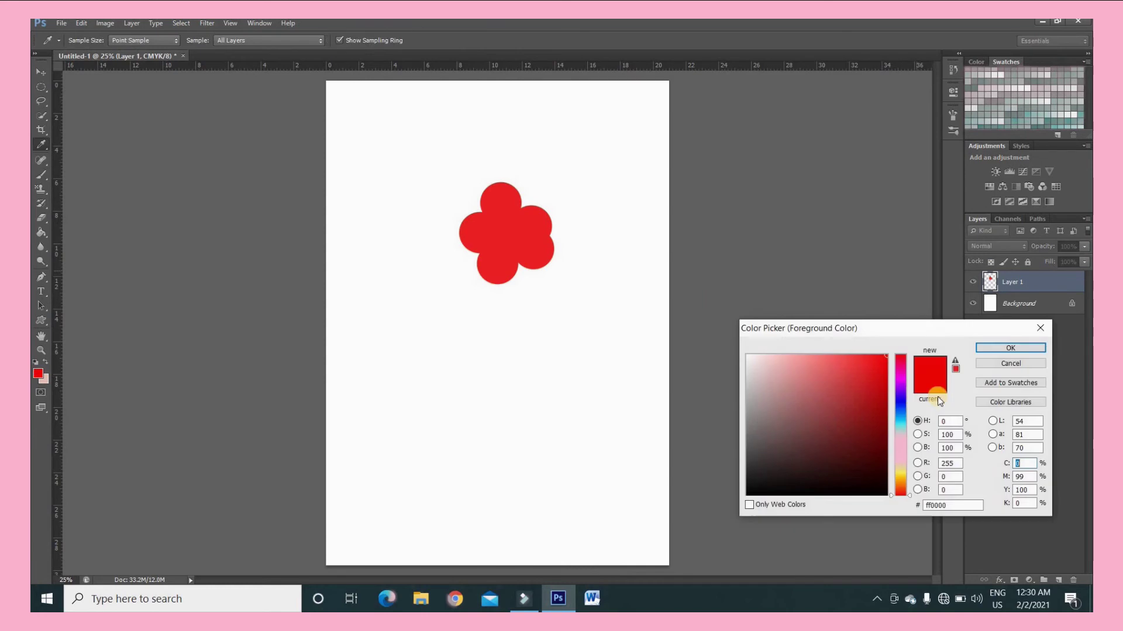
Set the foreground colour to blue #1800ff and paint a five-petal flower below the red one, slightly overlapping it, on the same layer
left_click(901, 393)
key("Return")
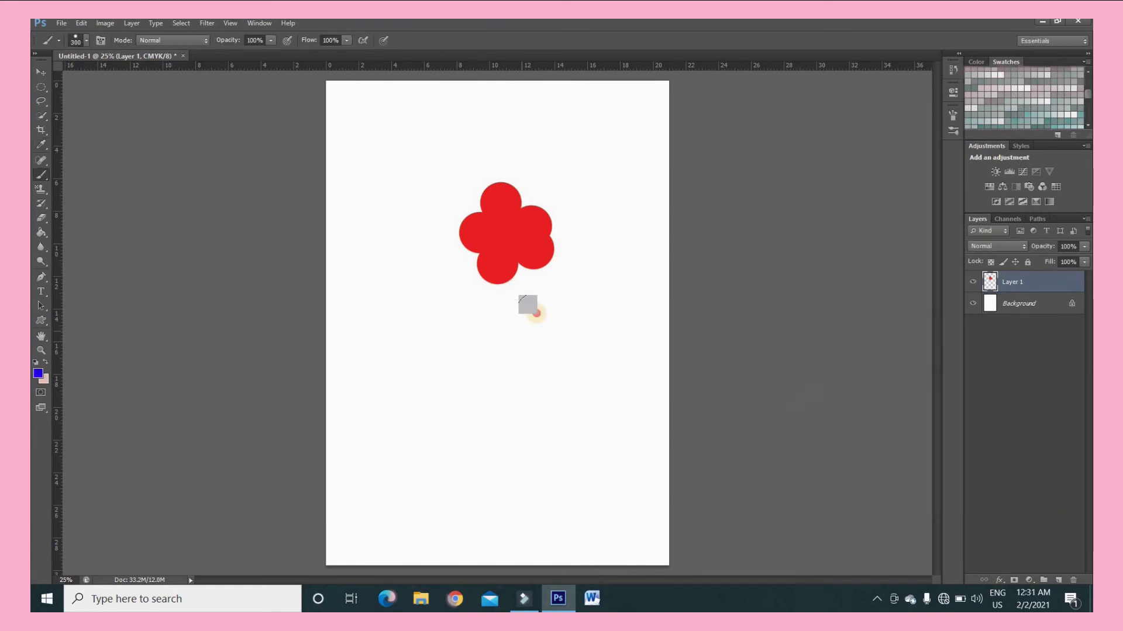
left_click(535, 314)
left_click(532, 283)
left_click(512, 307)
left_click(519, 335)
left_click(562, 298)
left_click(555, 333)
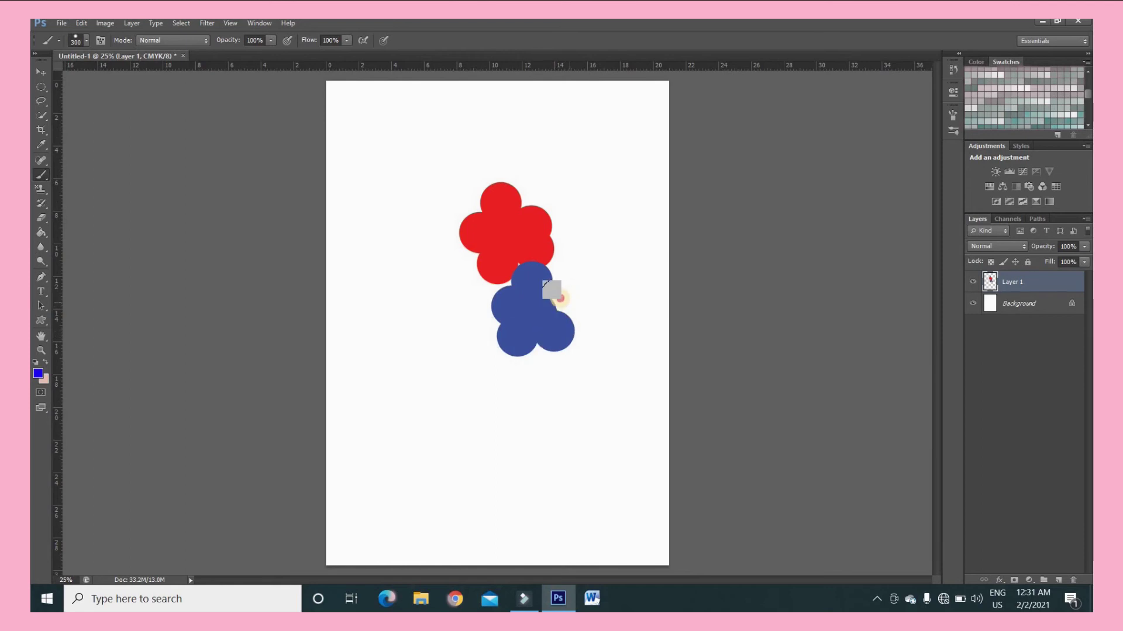
Move the layer holding both flowers slightly around the page with the Move tool
left_click(43, 72)
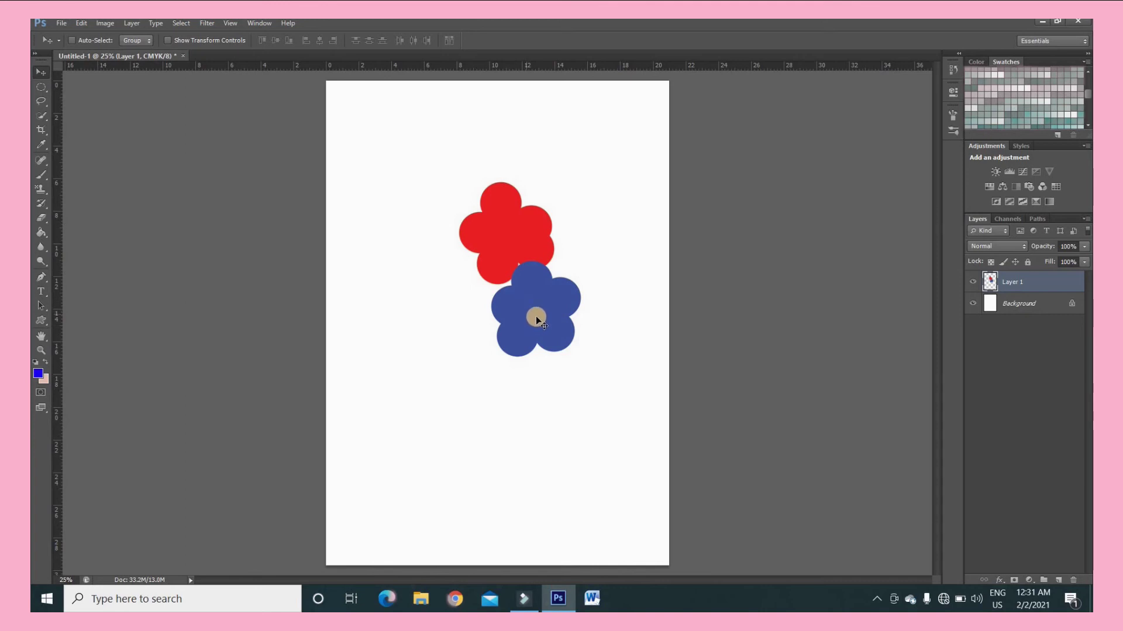
mouse_move(528, 326)
left_mouse_down()
mouse_move(539, 261)
mouse_move(525, 366)
mouse_move(534, 321)
mouse_move(526, 348)
mouse_move(530, 334)
left_mouse_up()
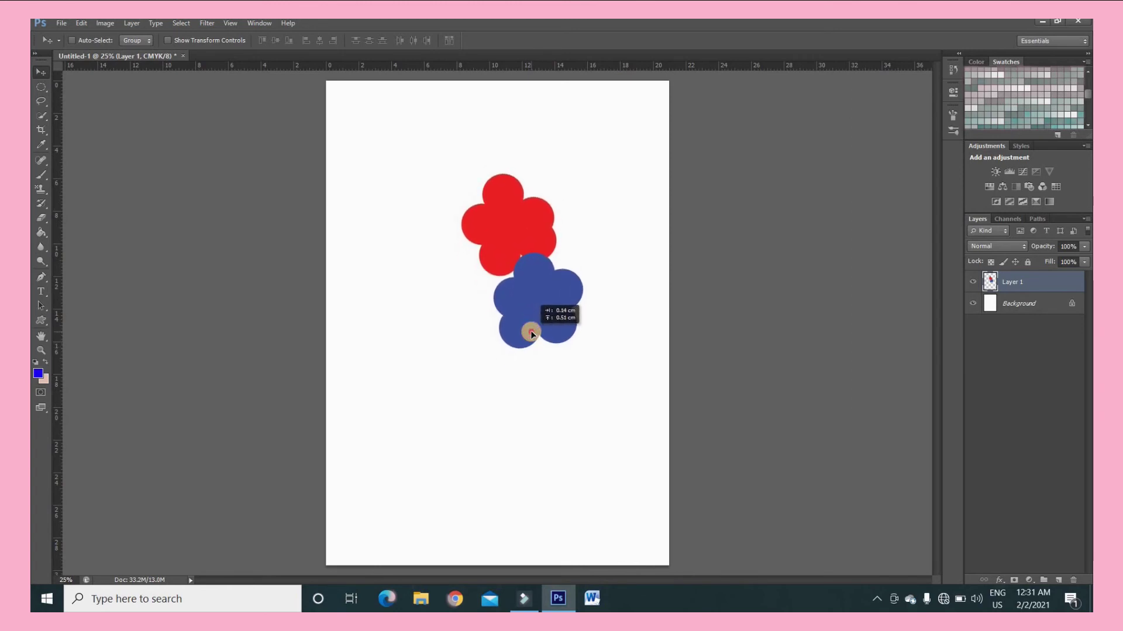
mouse_move(533, 335)
left_mouse_down()
mouse_move(536, 321)
mouse_move(527, 321)
mouse_move(522, 336)
left_mouse_up()
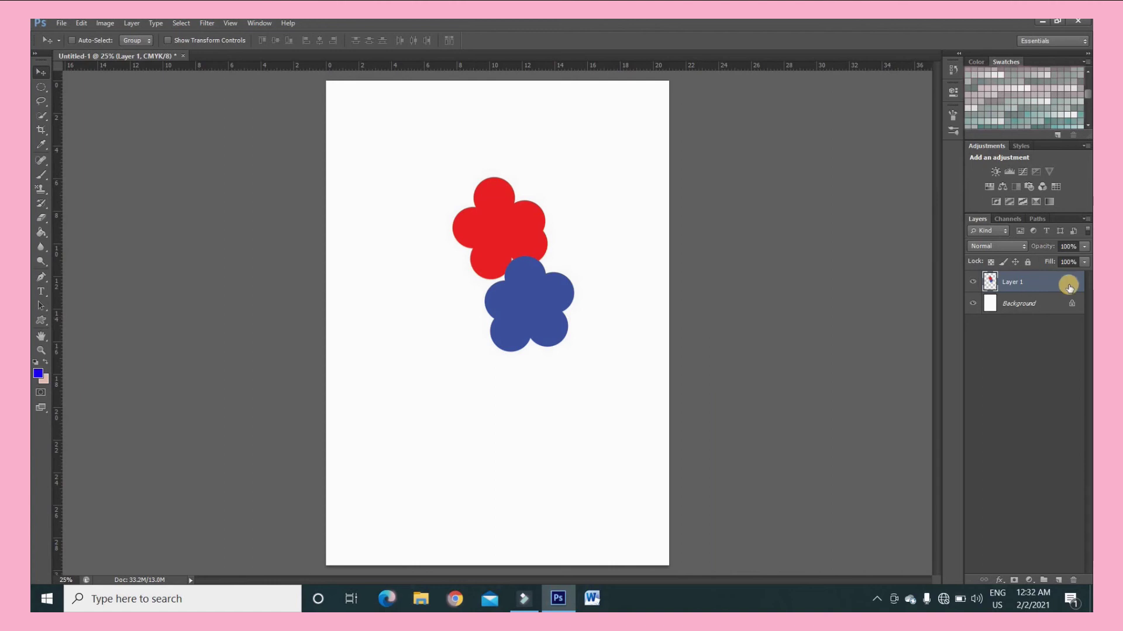
Delete the layer holding both flowers and create a new empty layer
key("Delete")
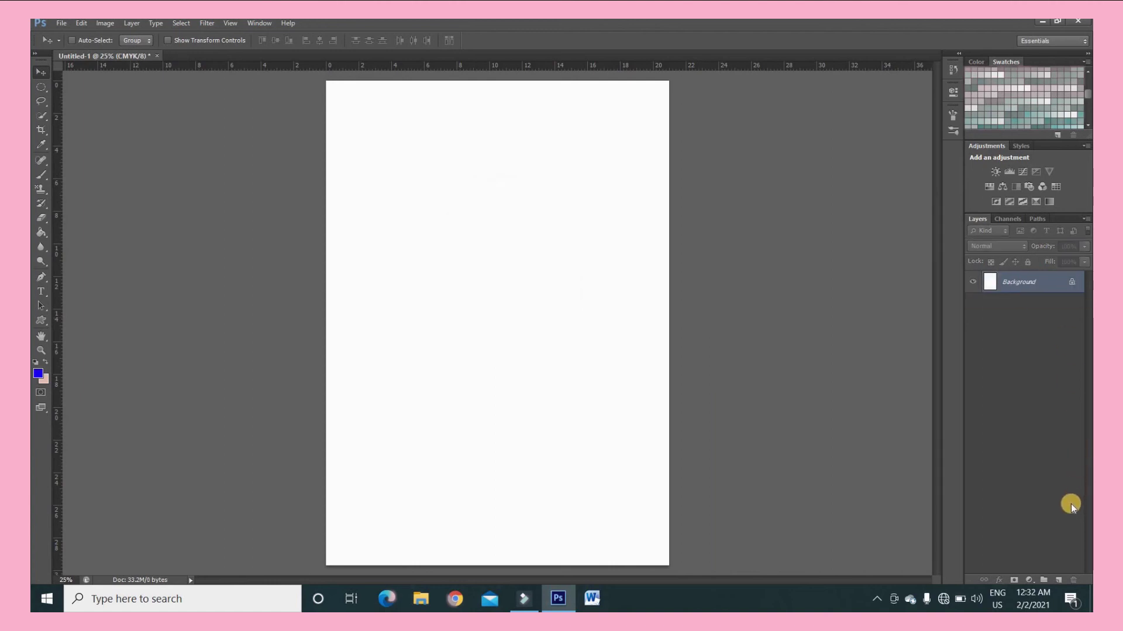
left_click(1057, 580)
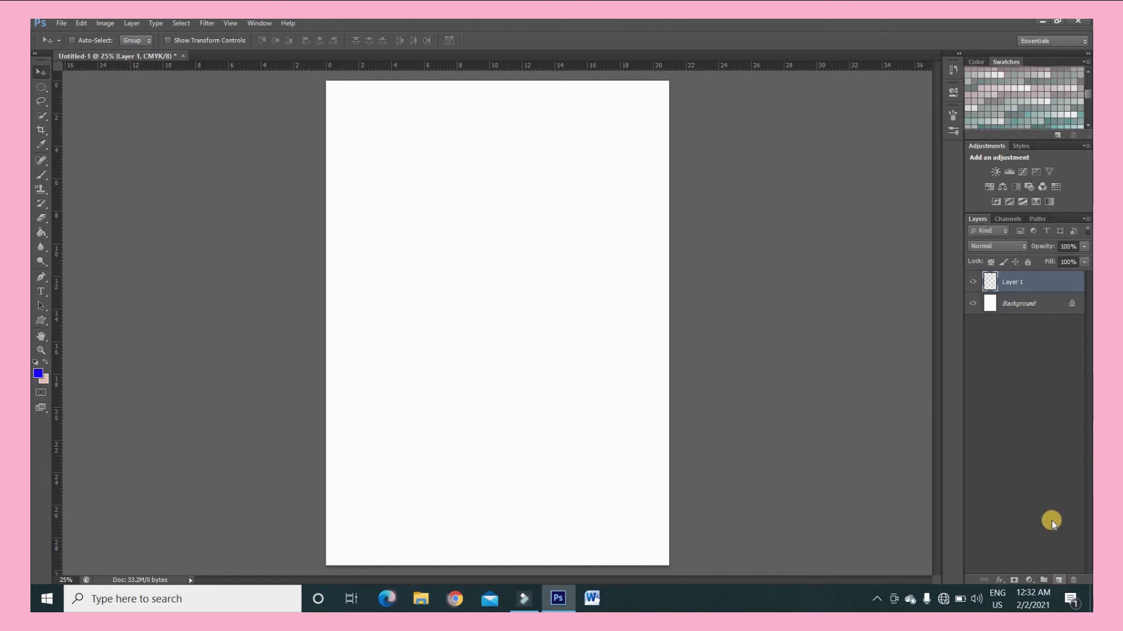
Set the foreground colour to red and paint a five-petal flower with the Brush tool in the upper middle of the page
left_click(38, 373)
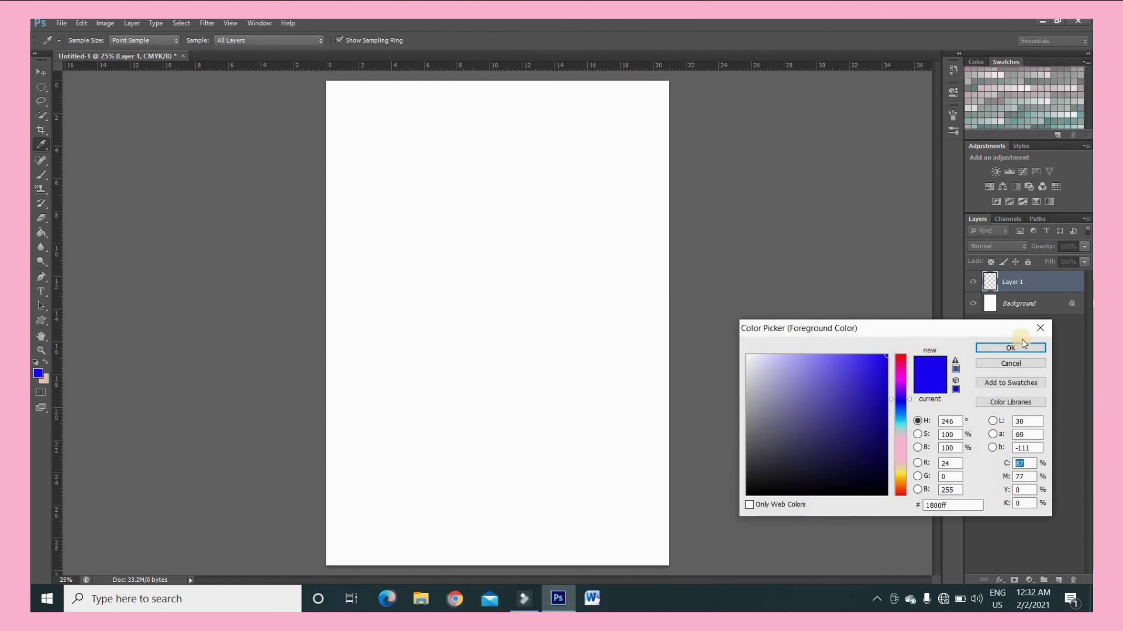
left_click(1018, 349)
left_click(40, 174)
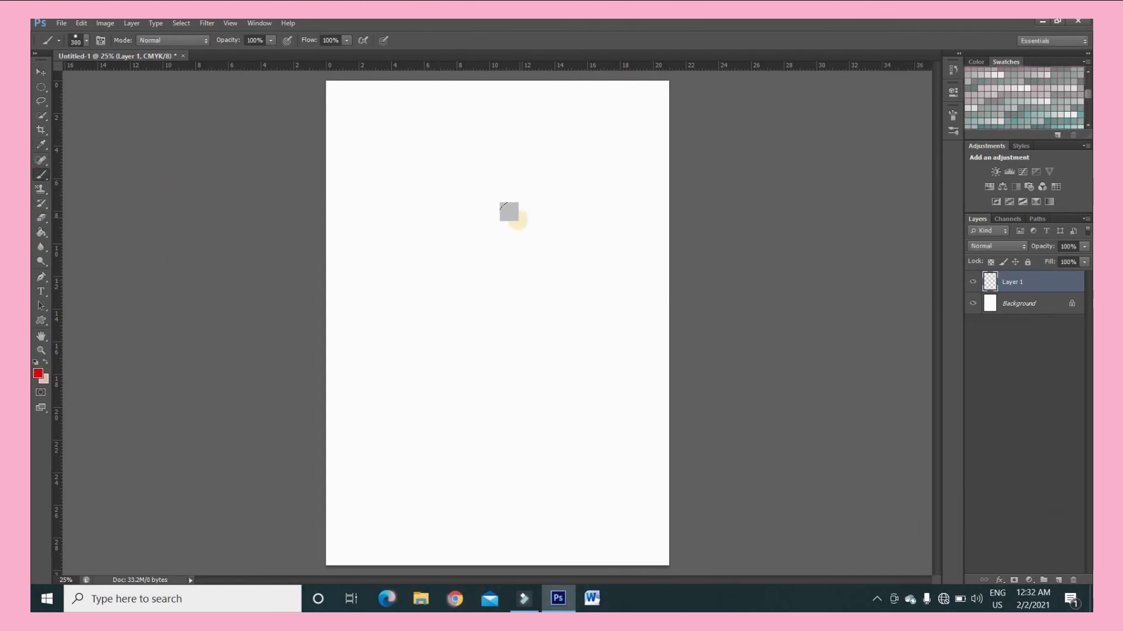
left_click(517, 219)
left_click(514, 185)
left_click(492, 204)
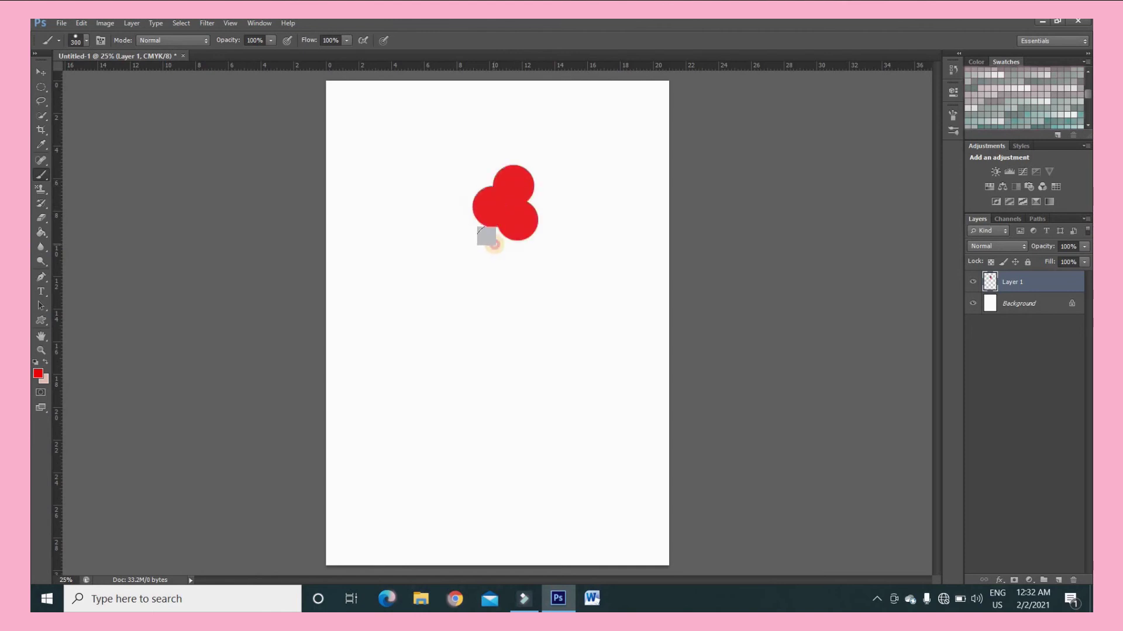
left_click(494, 244)
left_click(532, 243)
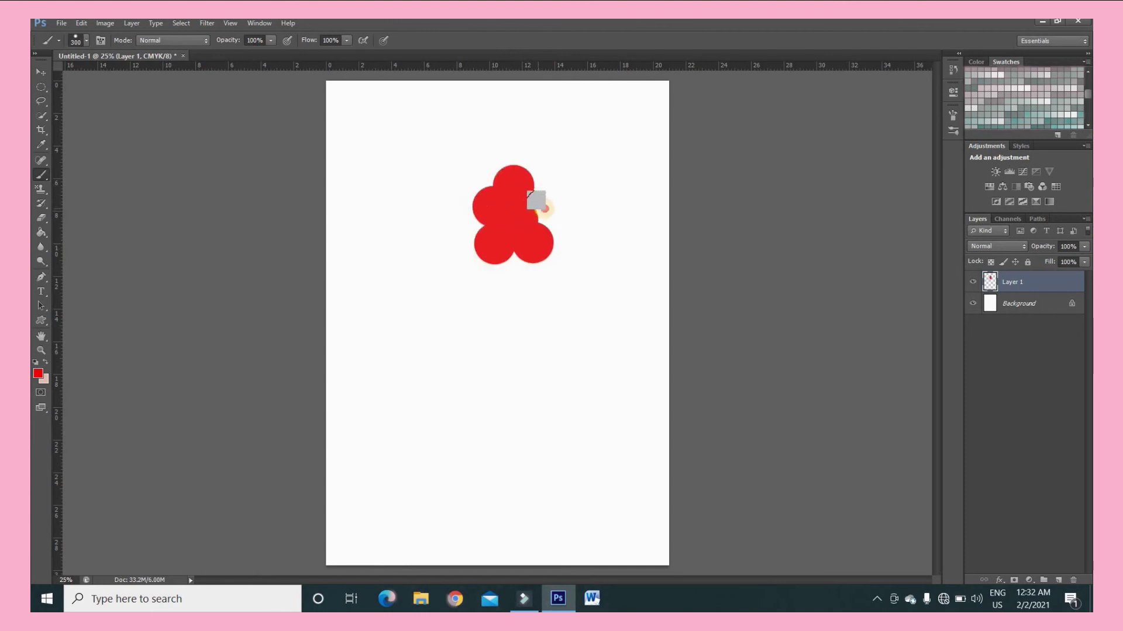
left_click(546, 209)
Rename the red flower's layer as "Red flower"
double_click(1014, 282)
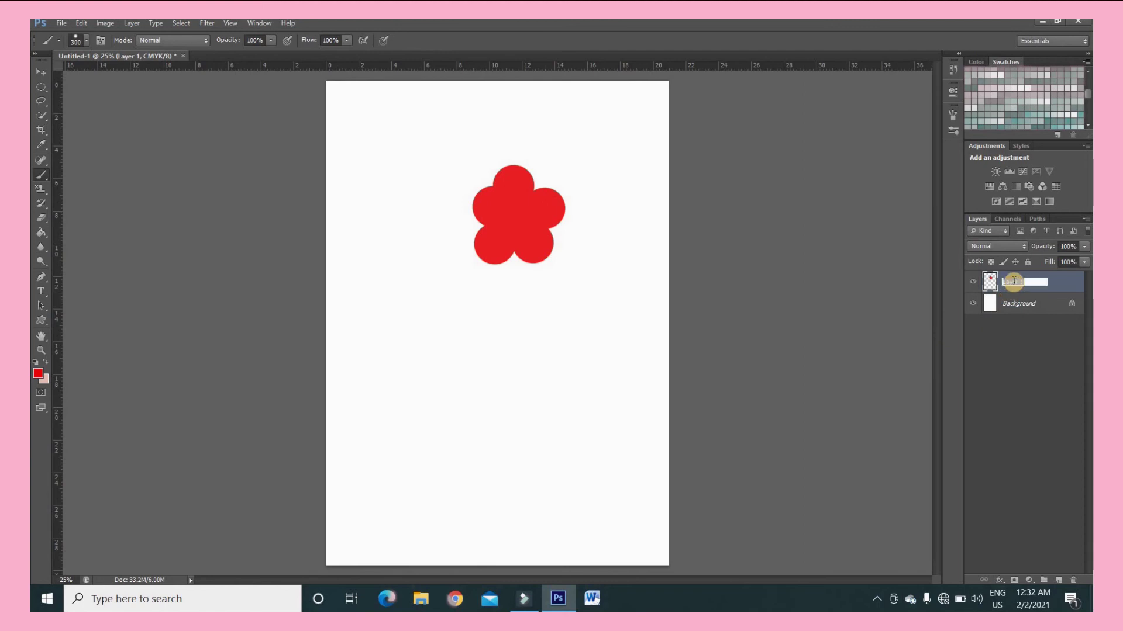
type("Red")
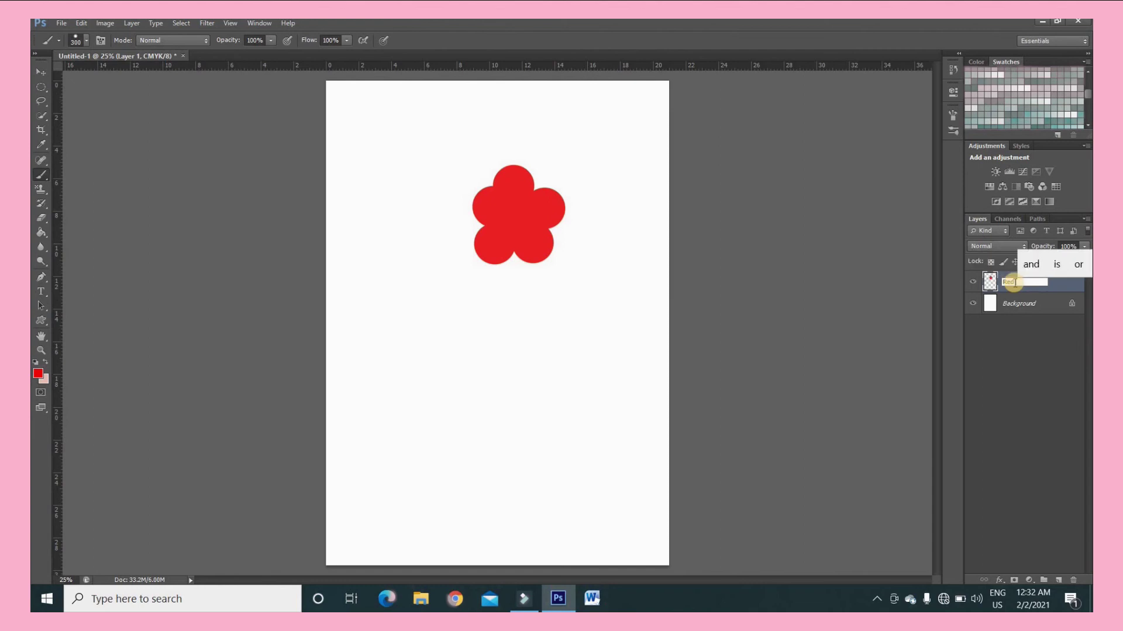
type(" flower")
key("Return")
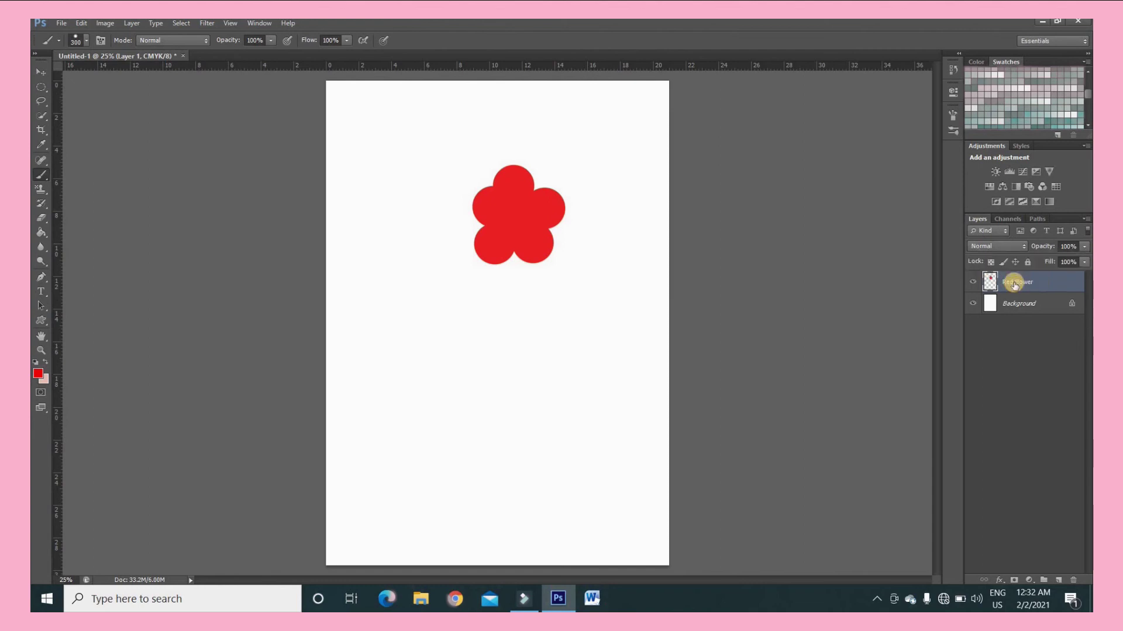
Create a new empty layer above the Red flower layer and set the foreground colour to blue #1800ff
left_click(1064, 577)
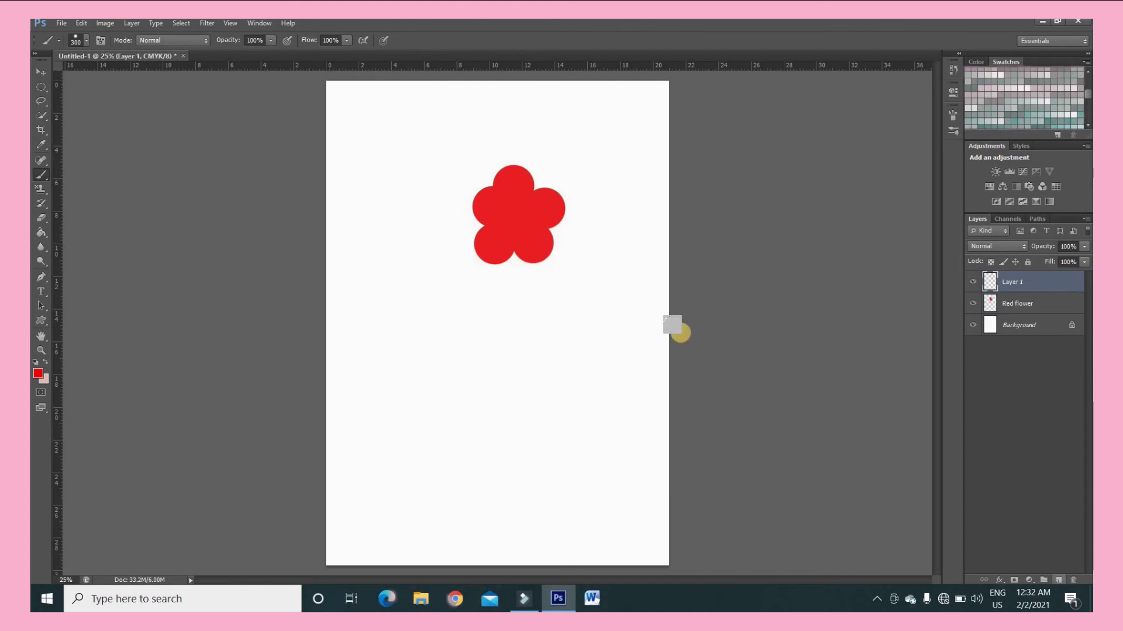
left_click(39, 374)
left_click(901, 398)
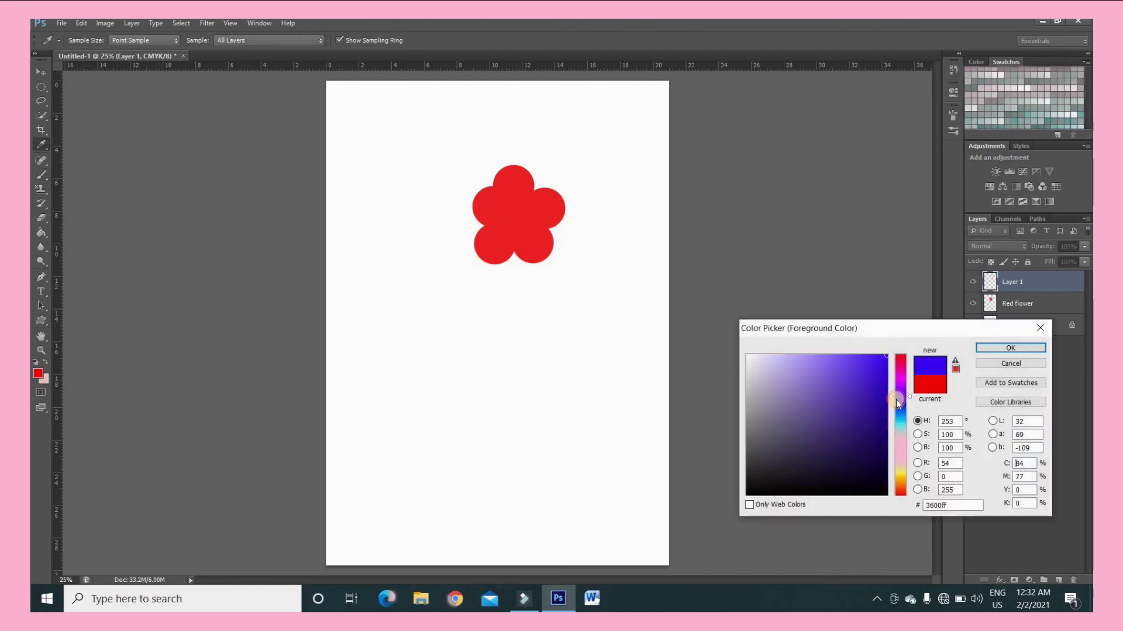
key("Return")
Paint a blue five-petal flower below the red one on the new layer, without overlapping it
left_click(535, 333)
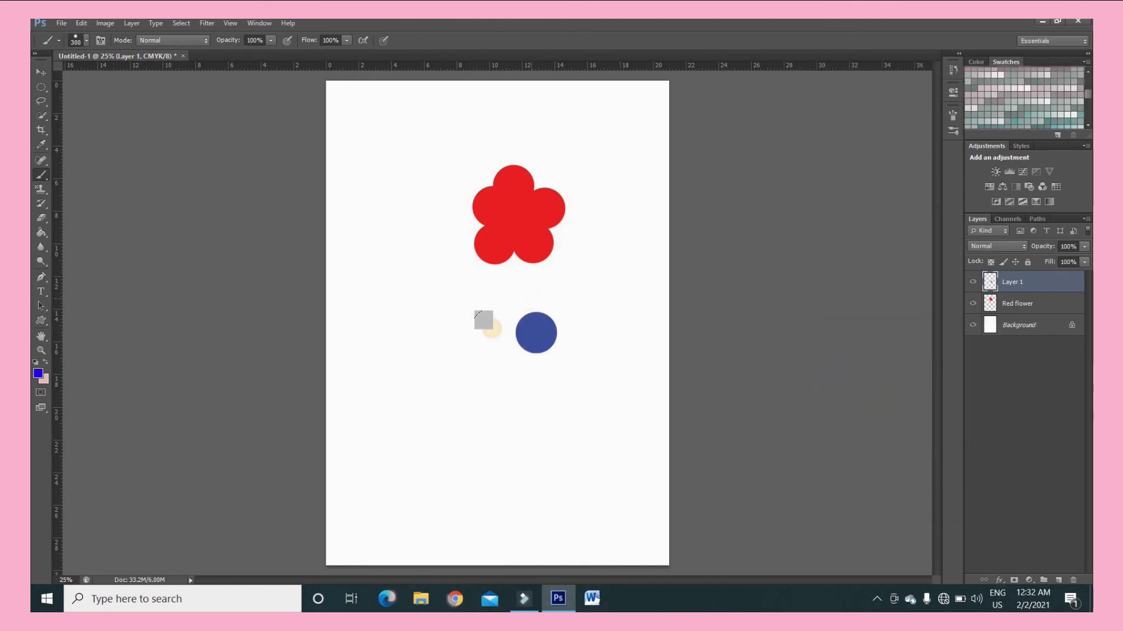
left_click(531, 298)
left_click(504, 330)
left_click(524, 360)
left_click(559, 356)
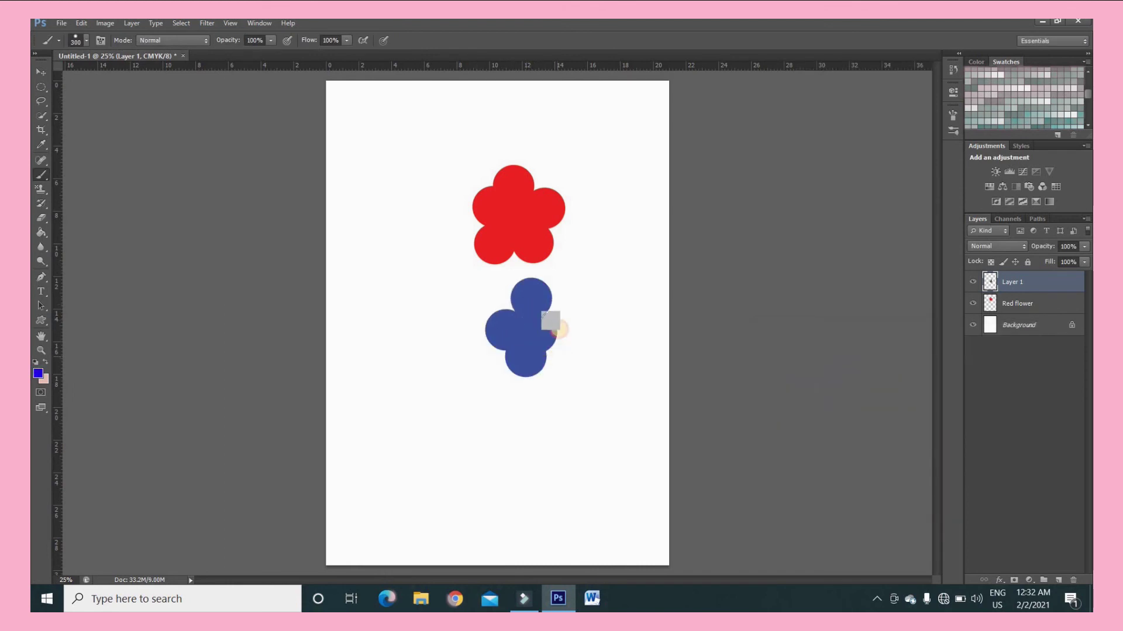
left_click(559, 319)
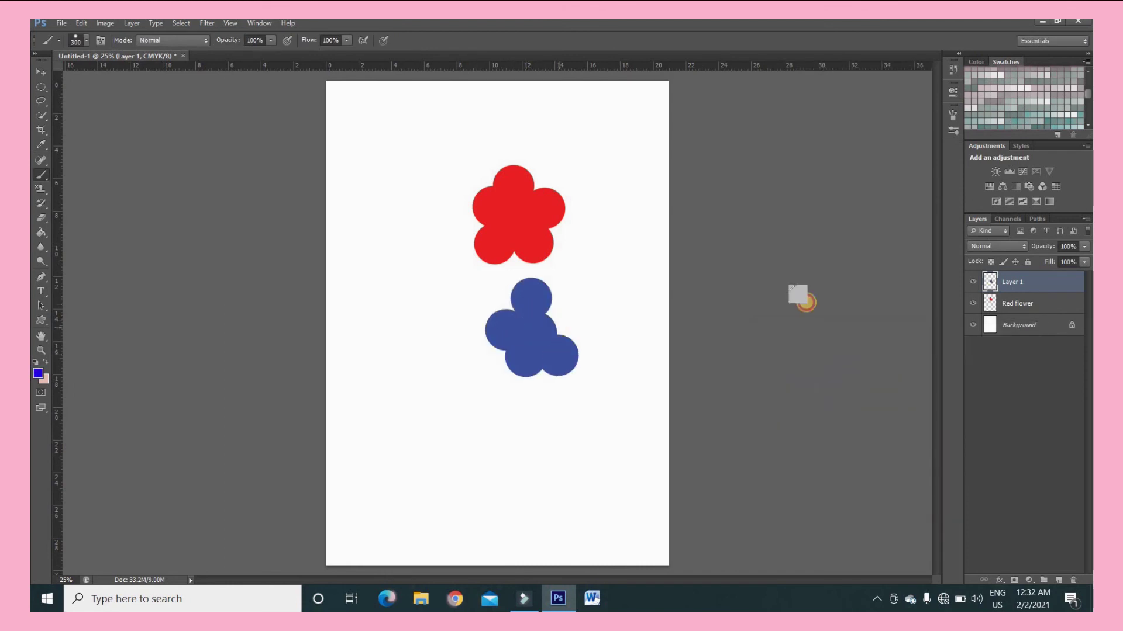
Rename the blue flower's layer as "Blue flower"
left_click(1022, 281)
type("Bl")
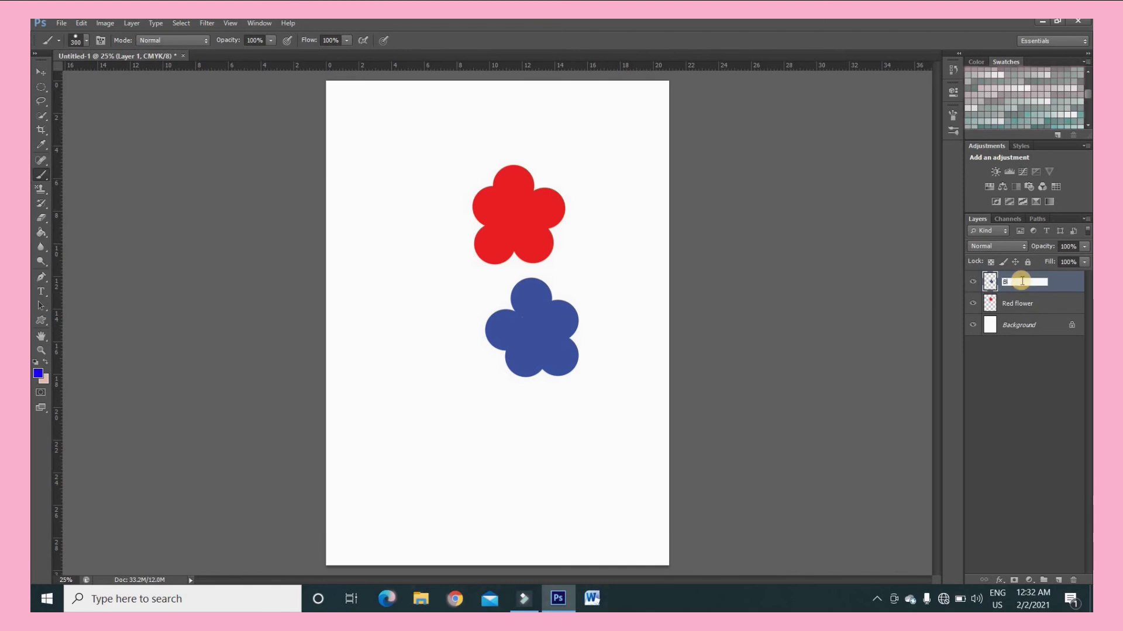
type("ue flower")
key("Return")
Move the blue flower to the page's upper right corner and the red flower slightly left, each on its own layer
left_click(40, 72)
left_click_drag(526, 321, 678, 208)
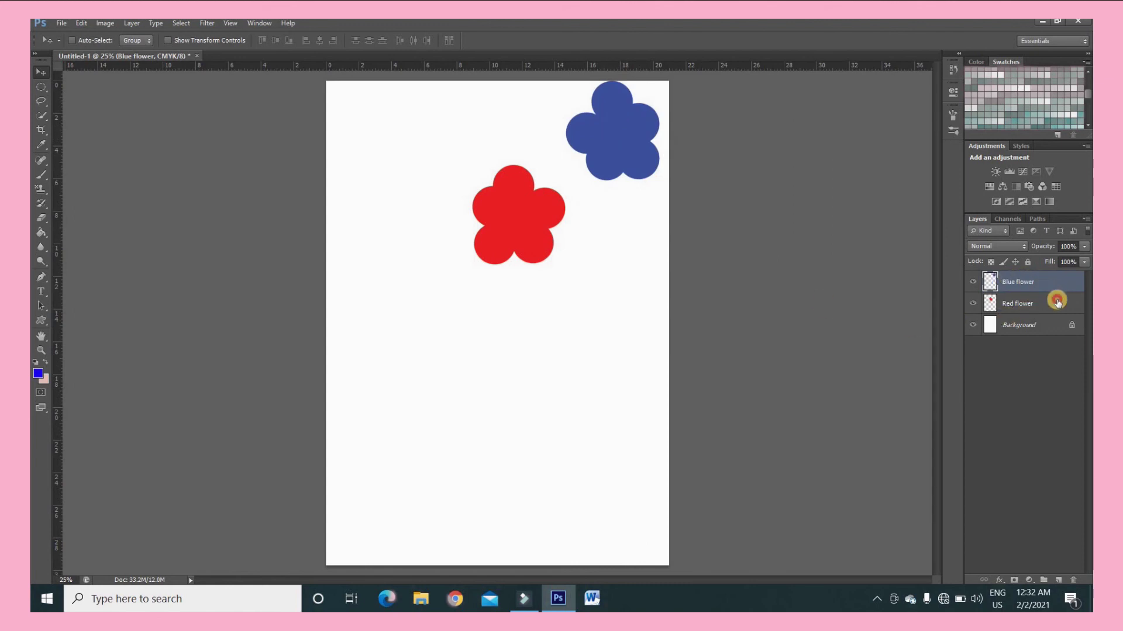
left_click(1057, 302)
left_click_drag(519, 273, 485, 391)
left_click_drag(461, 230, 678, 287)
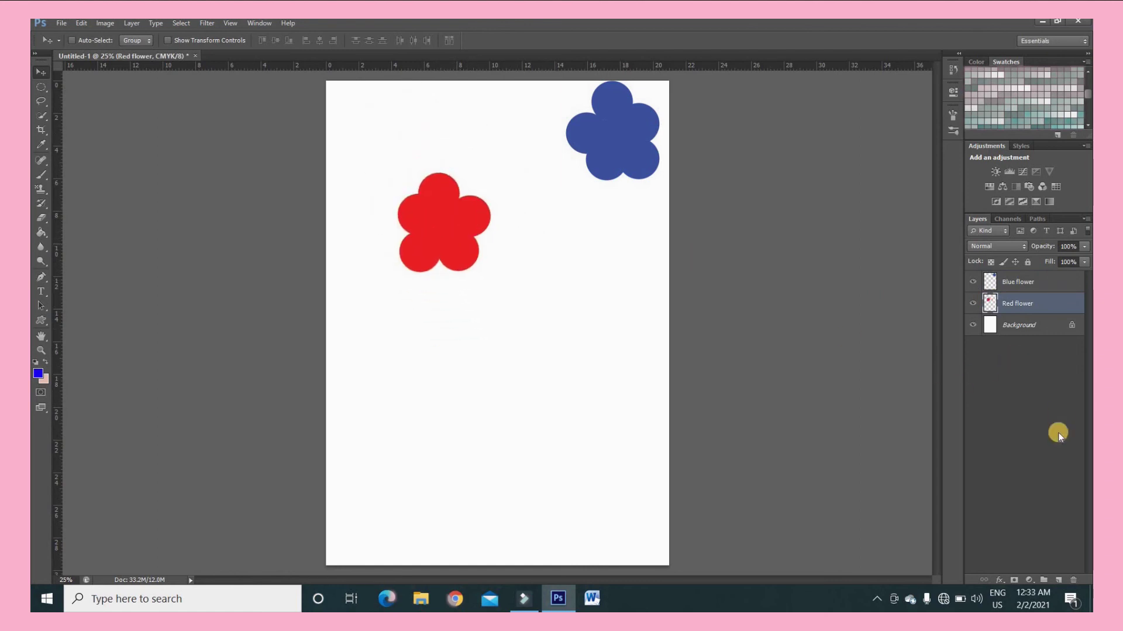
Create a new layer above the Blue flower layer and name it "Yellow fower"
key("alt+bracketright")
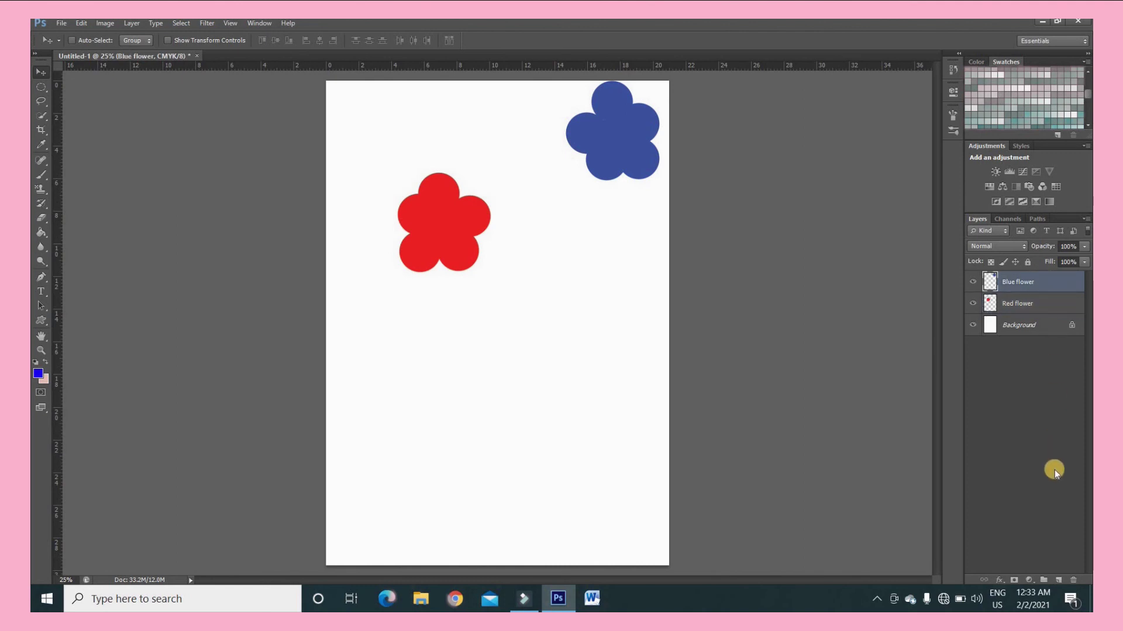
left_click(1059, 580)
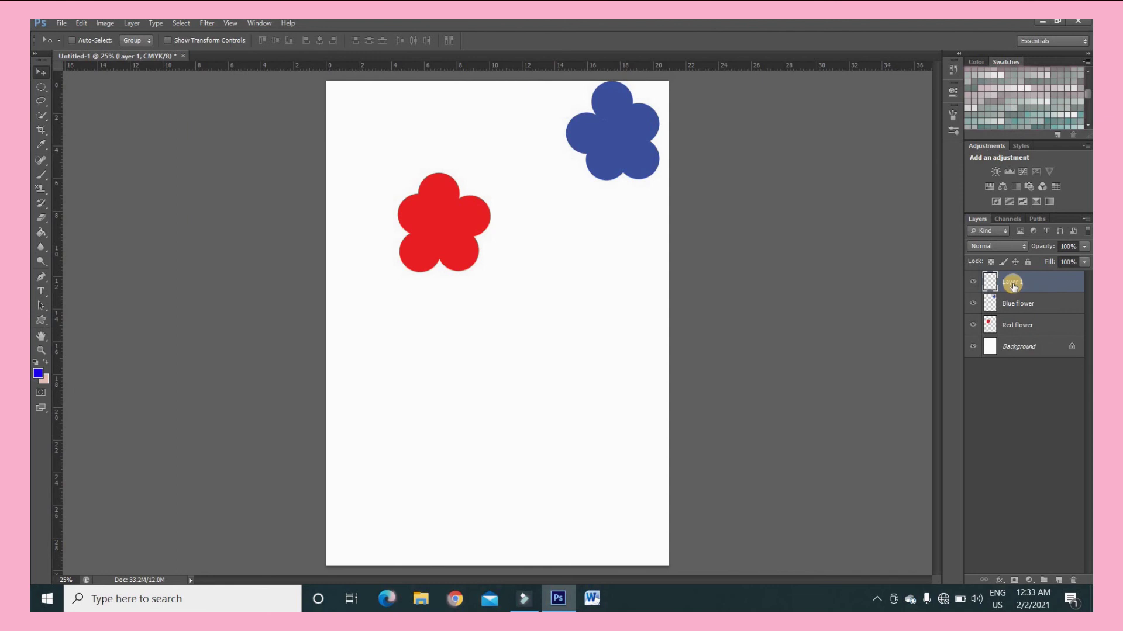
double_click(1013, 286)
type("Yellow fower")
key("Return")
Set the foreground colour to yellow and paint a five-petal flower with the Brush tool to the lower right of the red one
key("b")
left_click(38, 373)
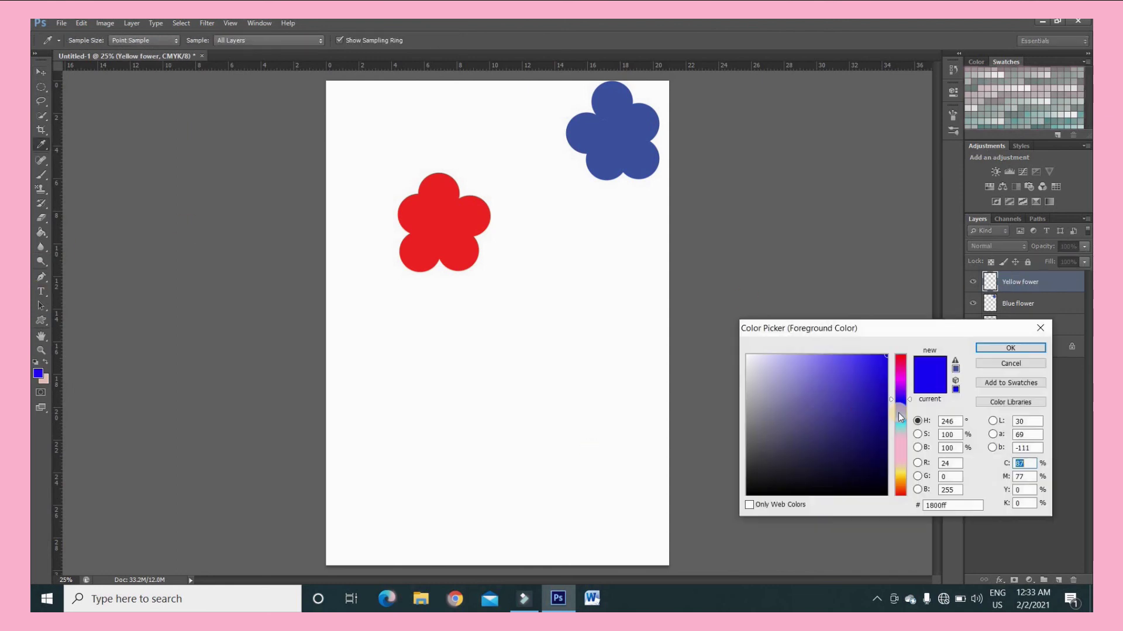
left_click(1015, 345)
left_click(539, 300)
left_click(570, 287)
left_click(562, 323)
left_click(525, 327)
left_click(508, 296)
Create another new layer above the yellow flower's layer and name it "Green flower"
left_click(1058, 579)
double_click(1020, 282)
type("Green flower")
Set the foreground colour to pink and paint a five-petal flower to the lower left of the yellow one
left_click(38, 373)
left_click(905, 449)
left_click(1011, 348)
left_click(451, 351)
left_click(432, 368)
left_click(456, 394)
left_click(488, 345)
left_click(488, 377)
Create a layer group above all layers and put the Red flower and Yellow fower layers into it
left_click(1058, 395)
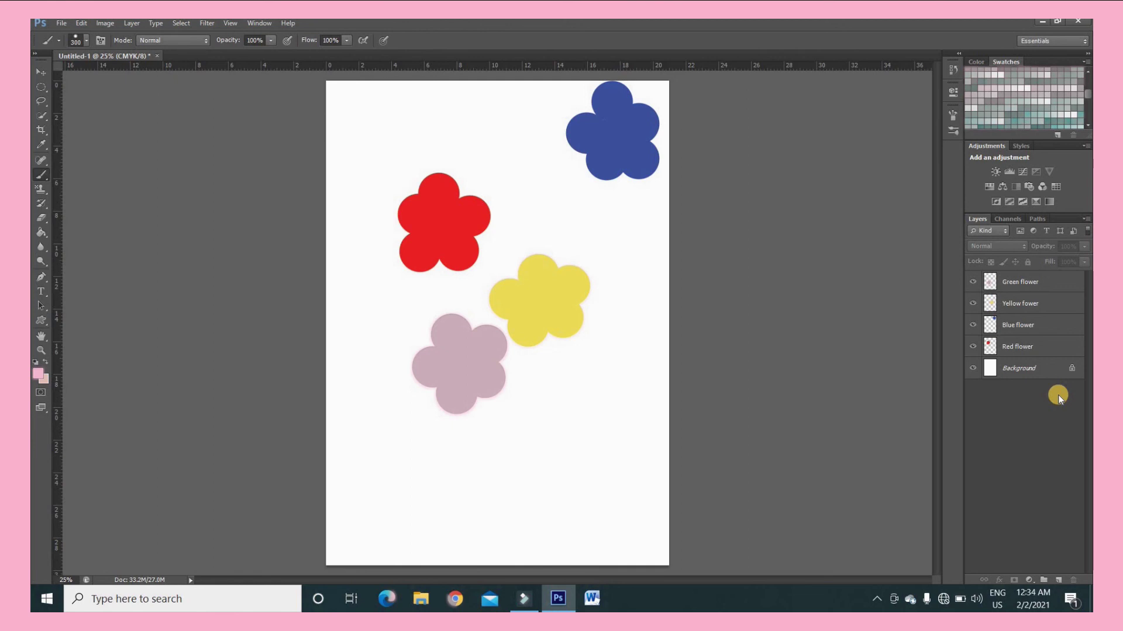
left_click(1044, 583)
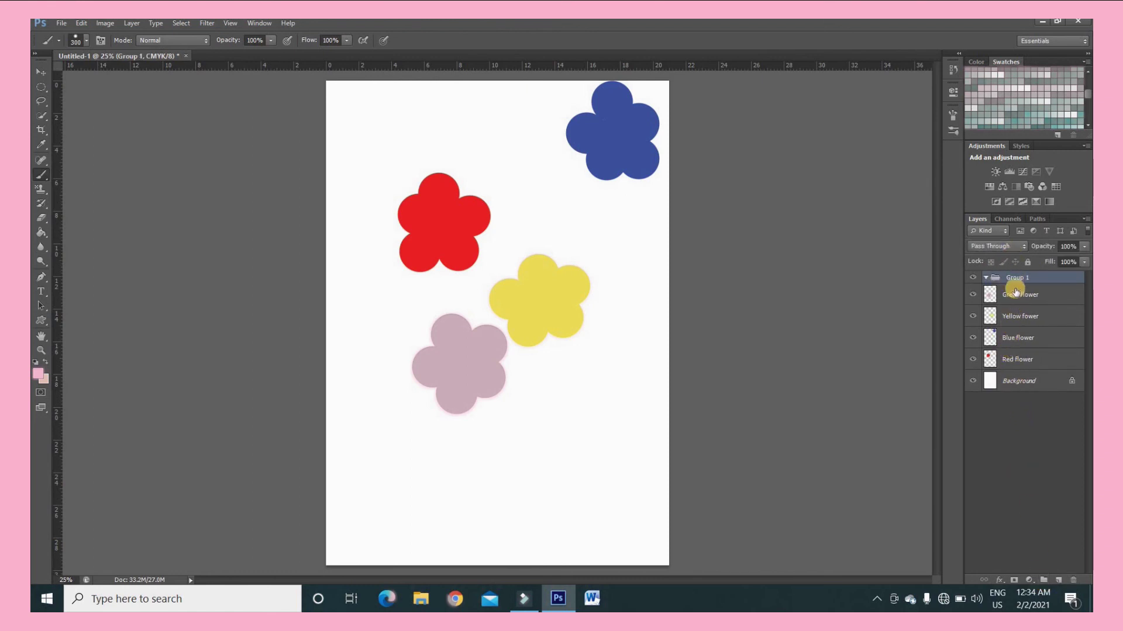
left_click(1013, 361)
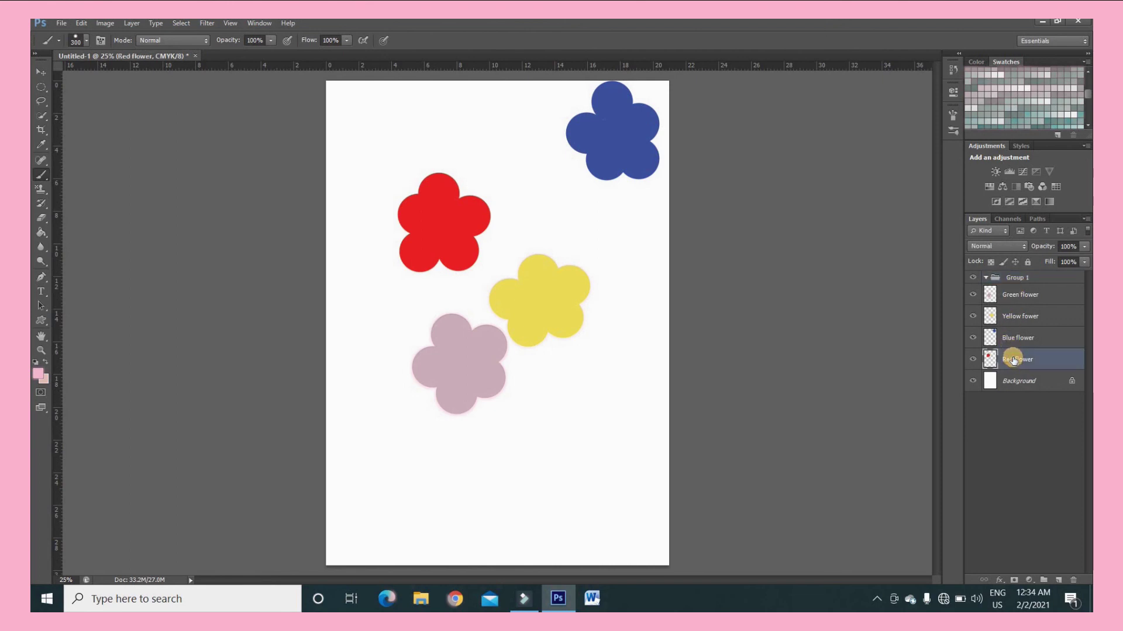
left_click(1027, 316, "ctrl")
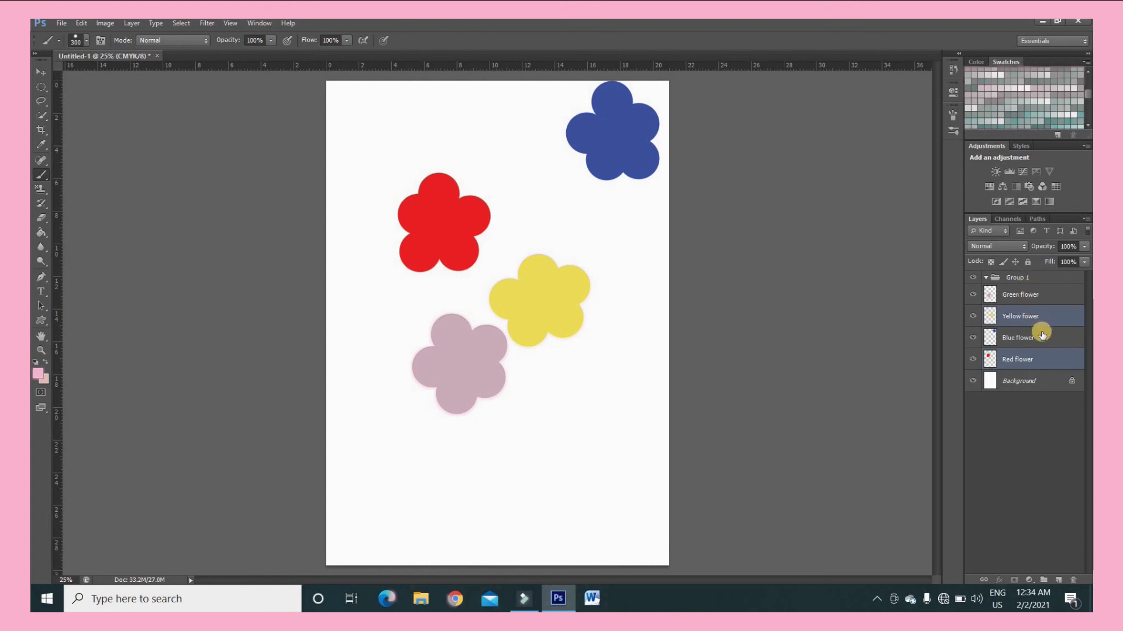
left_click(1025, 404)
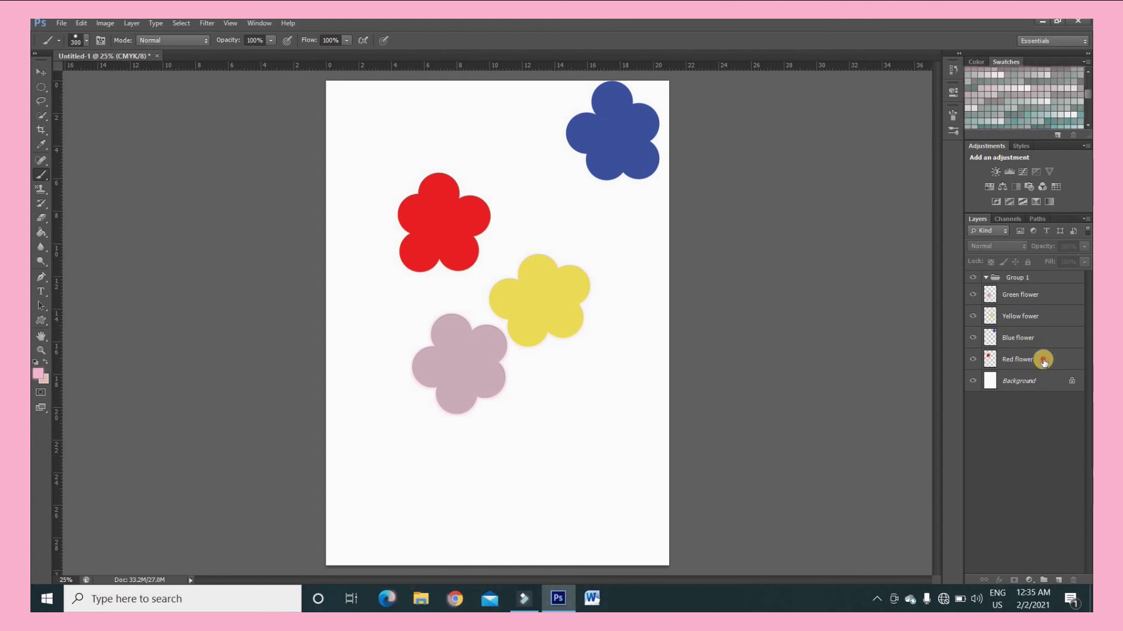
left_click(1043, 362)
left_click(1051, 318, "ctrl")
left_click_drag(1050, 319, 1020, 284)
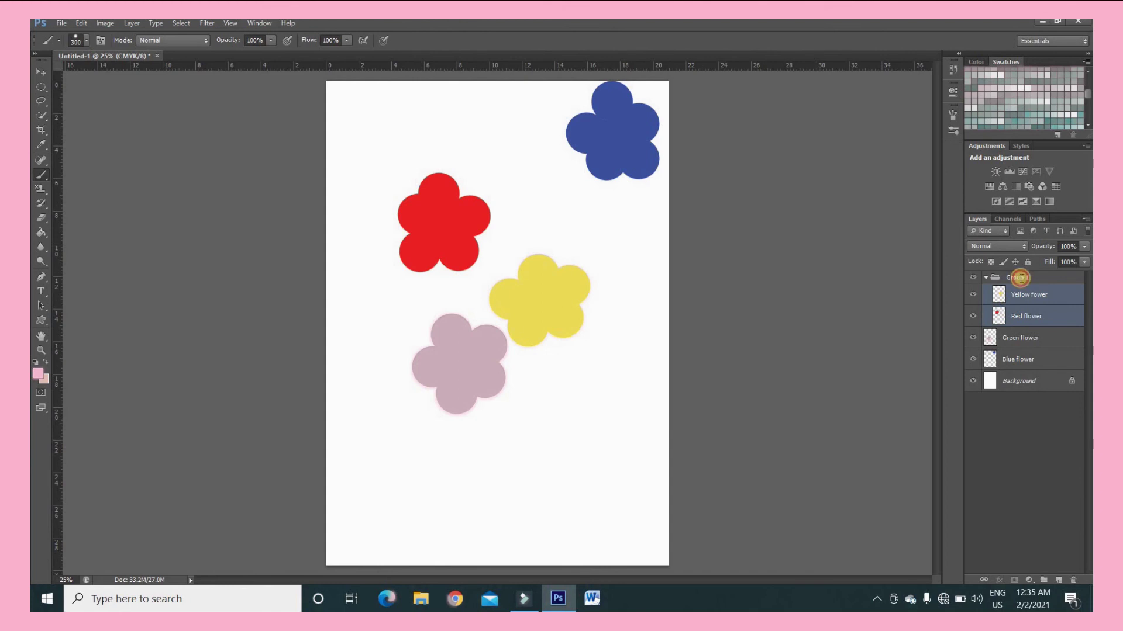
Rename the group holding the red and yellow flower layers as "REd & yellow"
double_click(1020, 278)
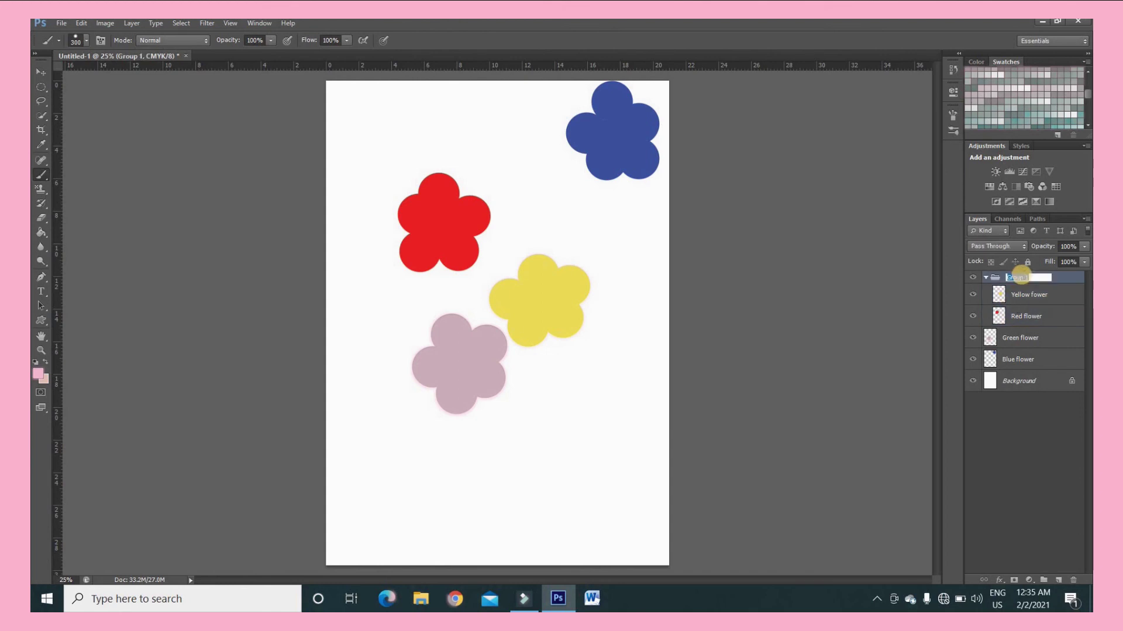
type("Red ")
type("f")
type("yello")
type("w")
key("Return")
Create a second layer group at the top of the layer stack and put the Green flower and Blue flower layers into it
left_click(1048, 583)
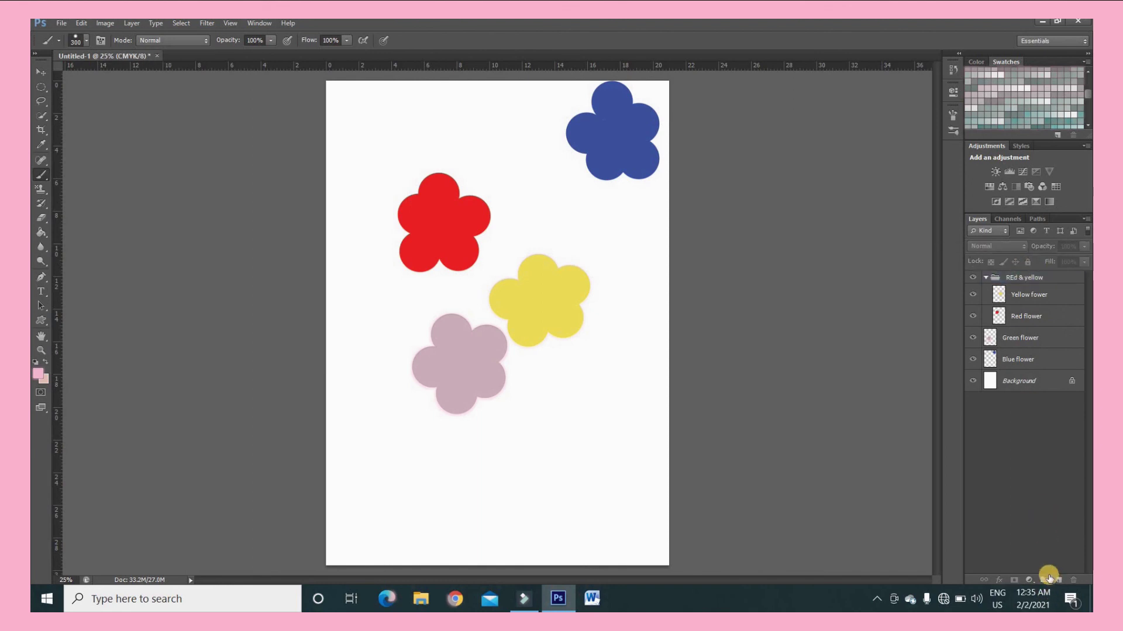
key("ctrl+g")
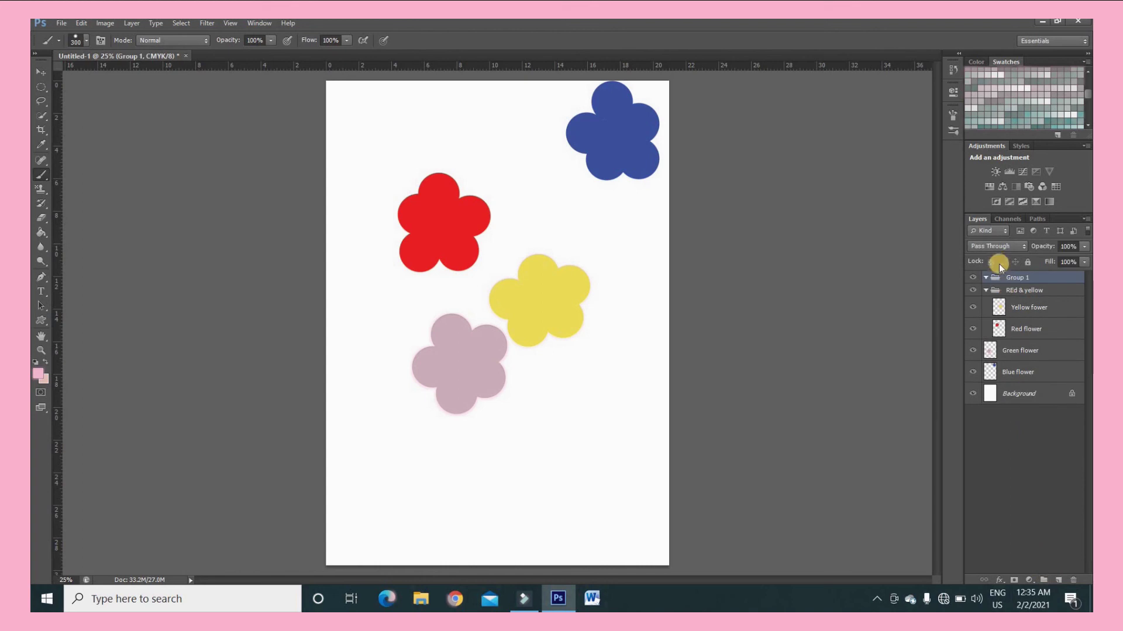
left_click(1014, 374)
left_click(1017, 350, "shift")
left_click_drag(1017, 350, 1020, 278)
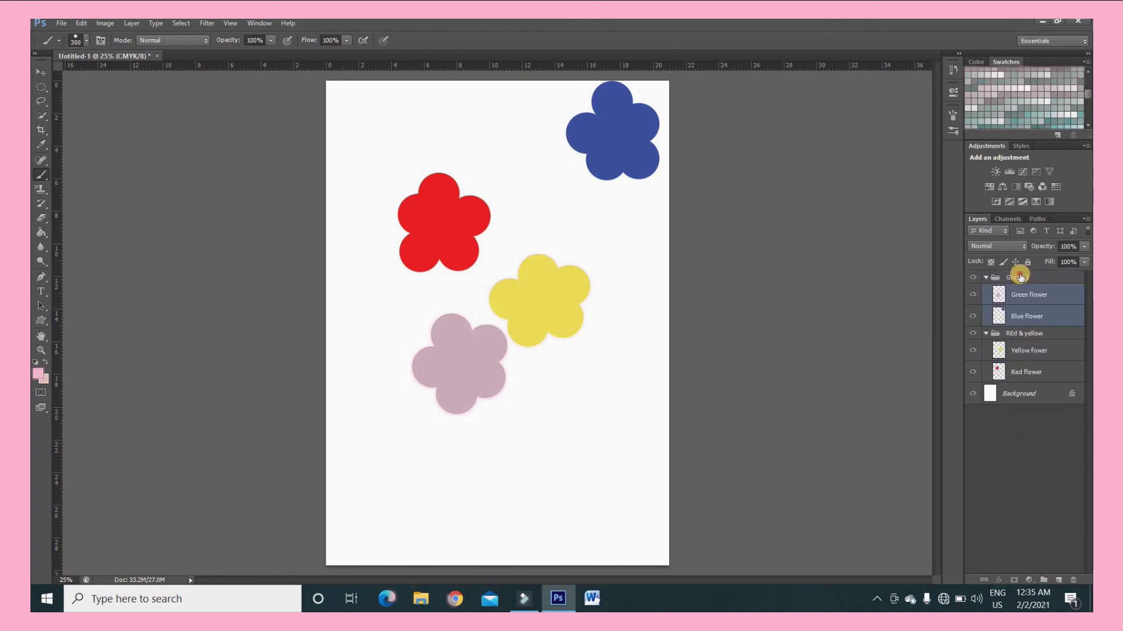
Rename the second group as "Green blur" and collapse both layer groups
double_click(1021, 276)
type("Green blur")
key("Return")
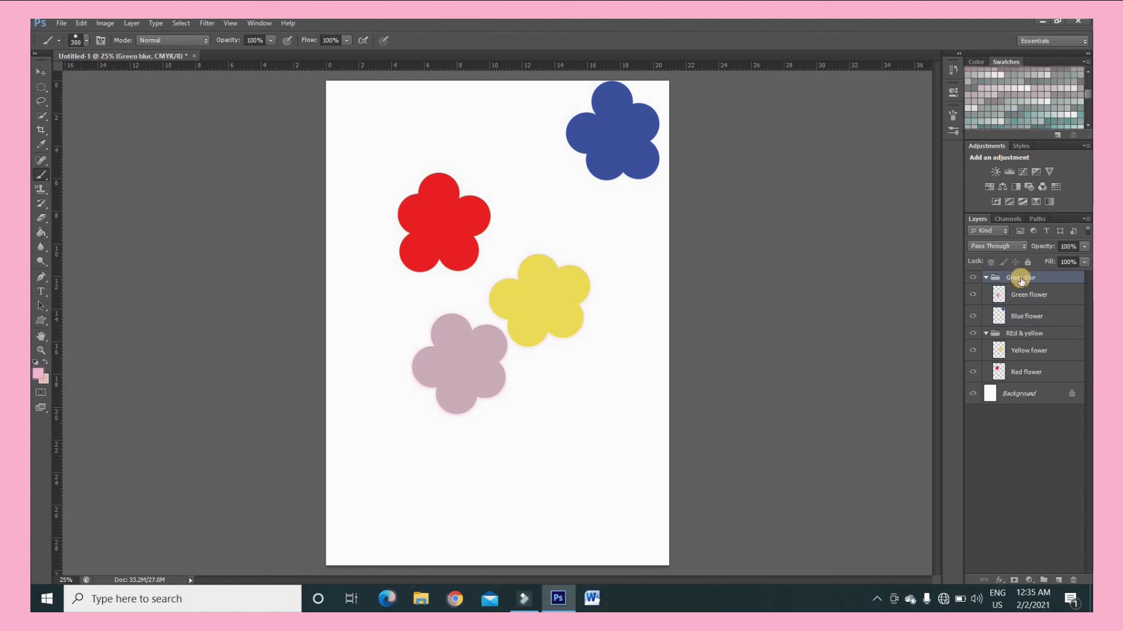
left_click(985, 278)
left_click(987, 291)
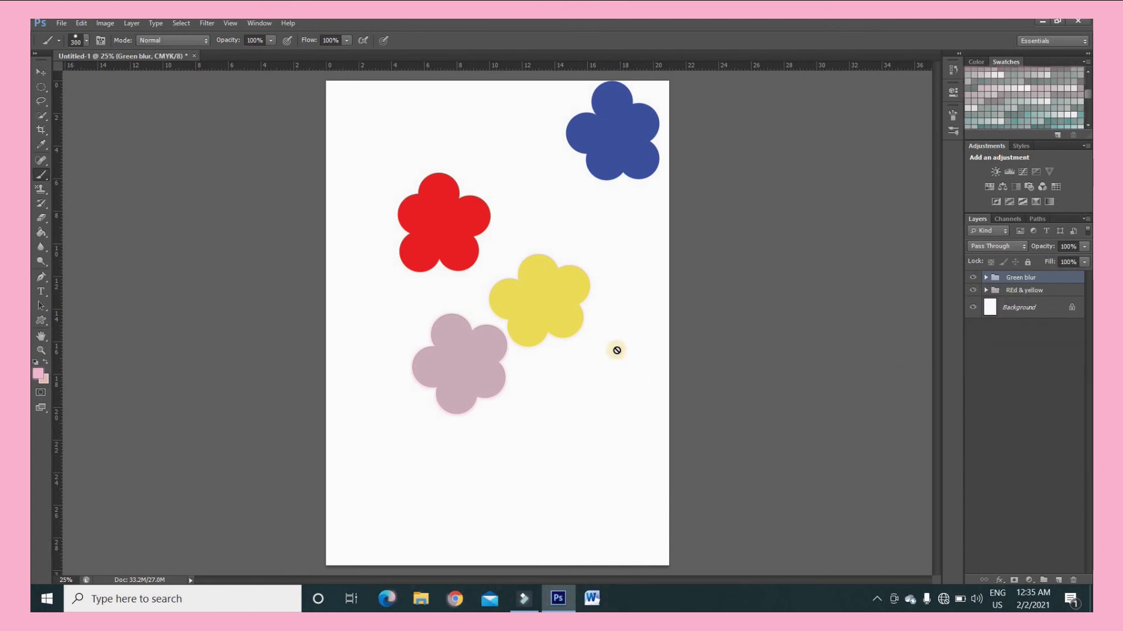
Move the Green blur group down and slightly left, and the REd & yellow group up and left, with the Move tool
left_click(41, 72)
left_click_drag(426, 371, 404, 354)
left_click_drag(582, 325, 479, 282)
left_click(1066, 262)
left_click(1035, 278)
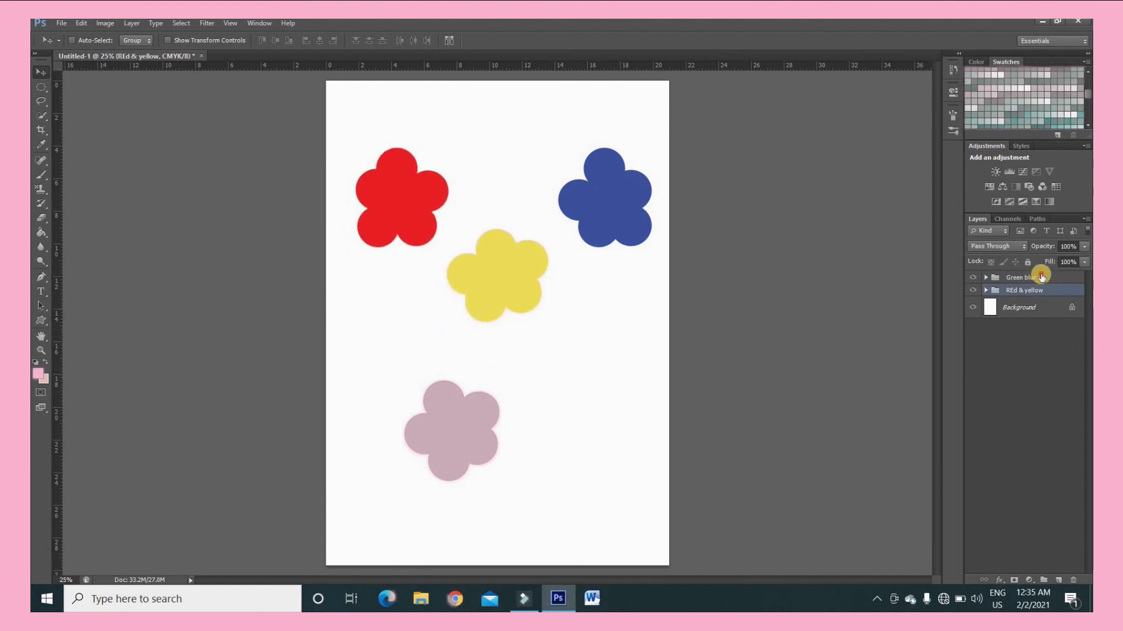
left_click_drag(494, 468, 541, 451)
left_click_drag(443, 555, 555, 455)
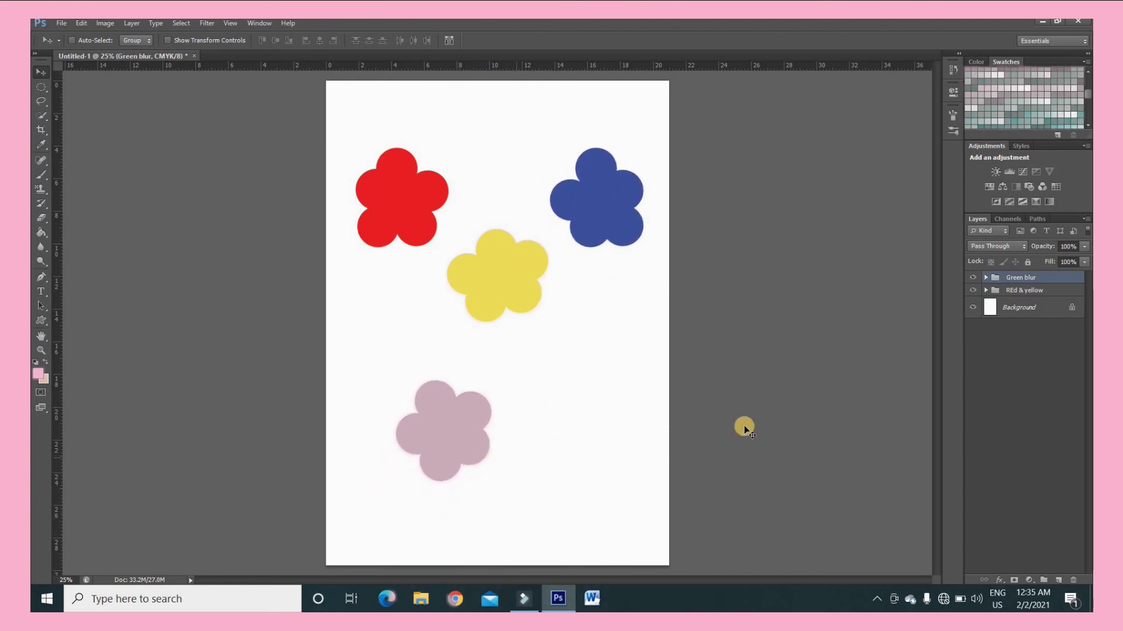